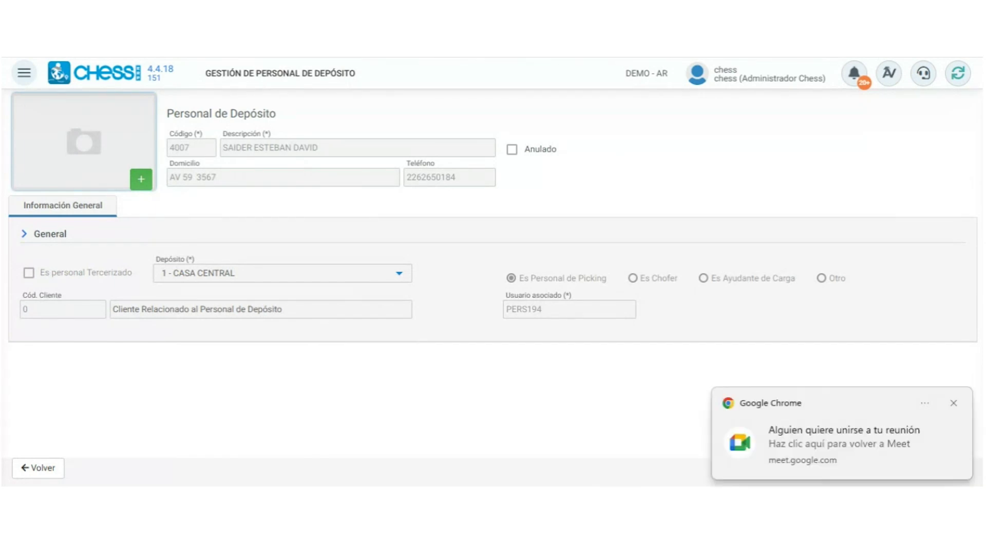
Dismiss the meeting notification and review the RETORNABLE, 1500 and FAMILIARES lanes in the Canchas de Picking window for CASA CENTRAL.
left_click(954, 403)
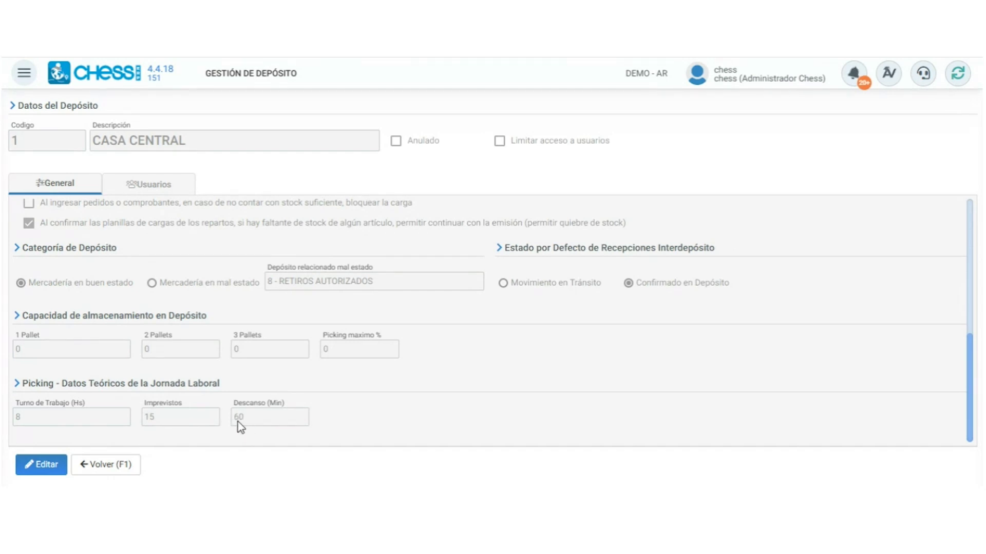
left_click(514, 455)
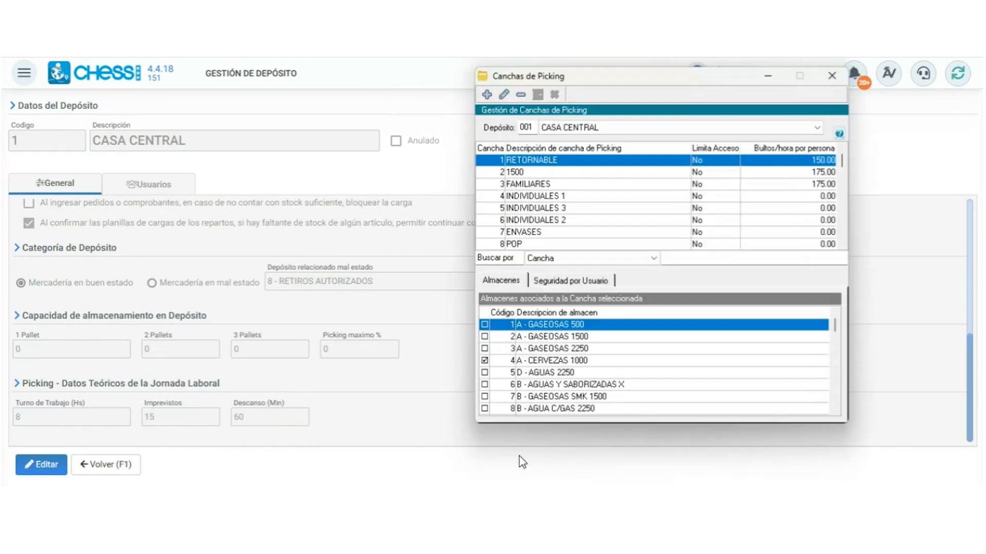
left_click_drag(704, 72, 574, 80)
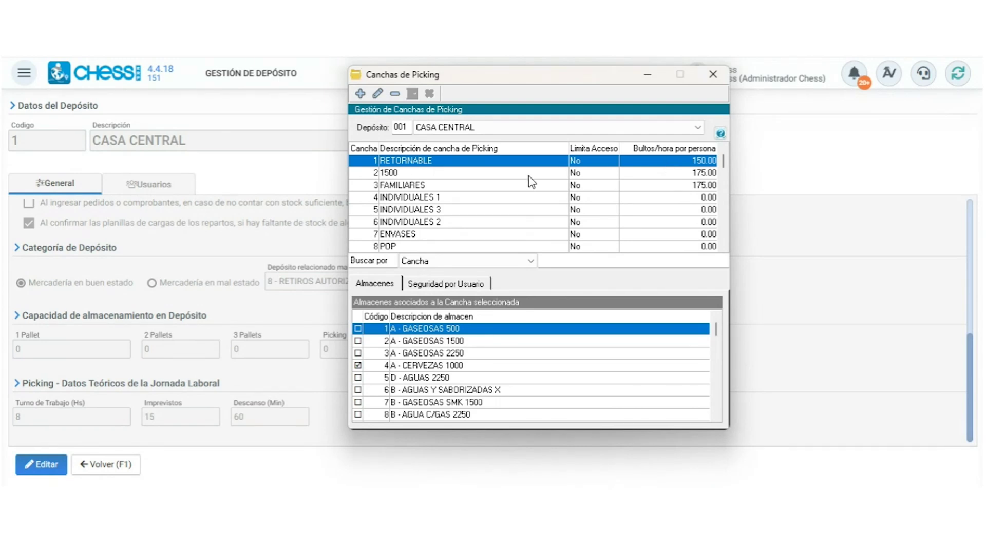
left_click(585, 173)
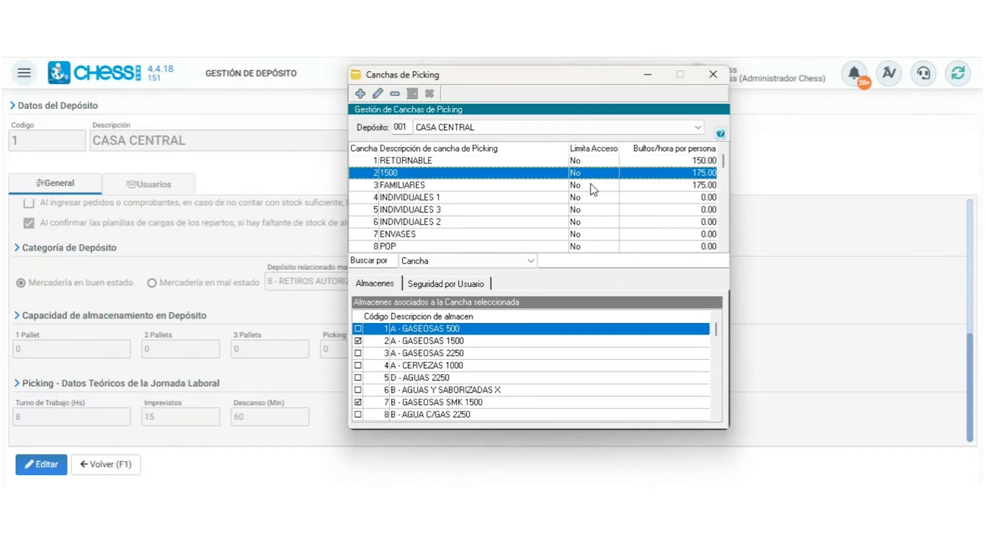
left_click(601, 165)
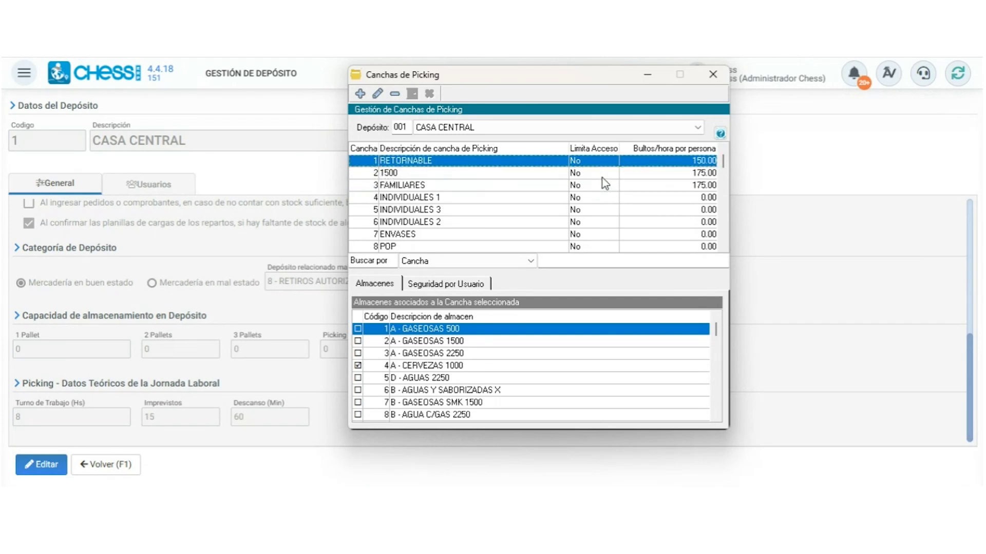
left_click(604, 186)
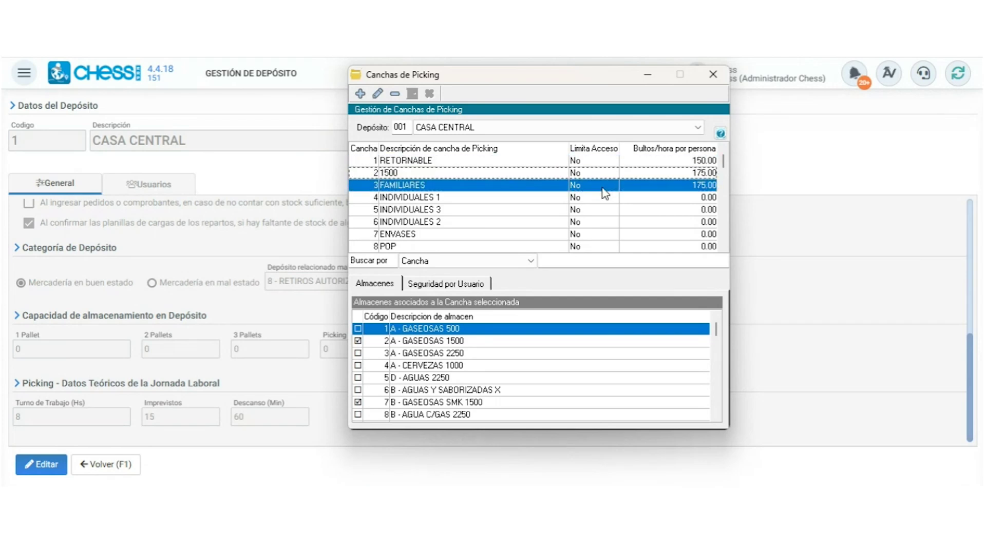
left_click(648, 76)
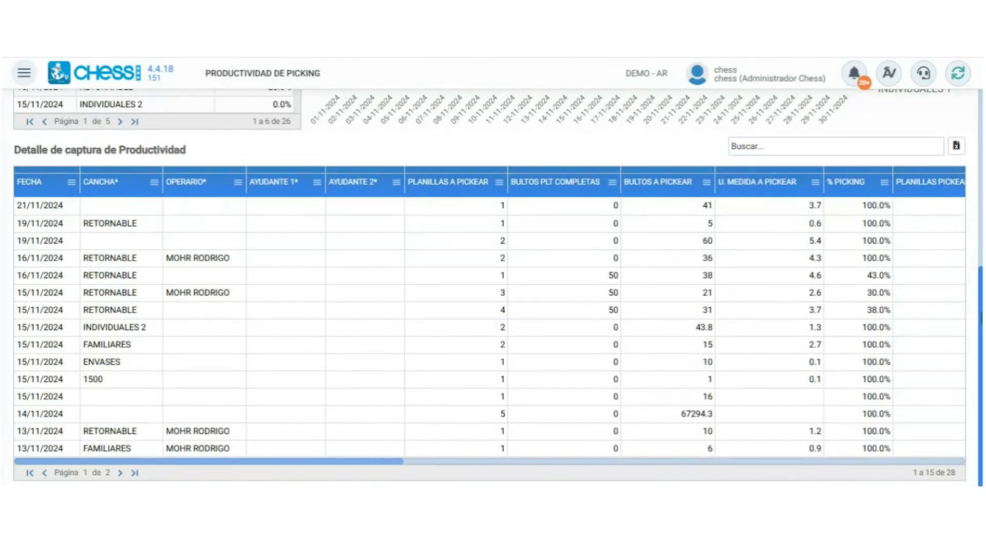
Open the Productividad de Pickeros report from the distribution reports.
scroll(981, 318, "up", 10)
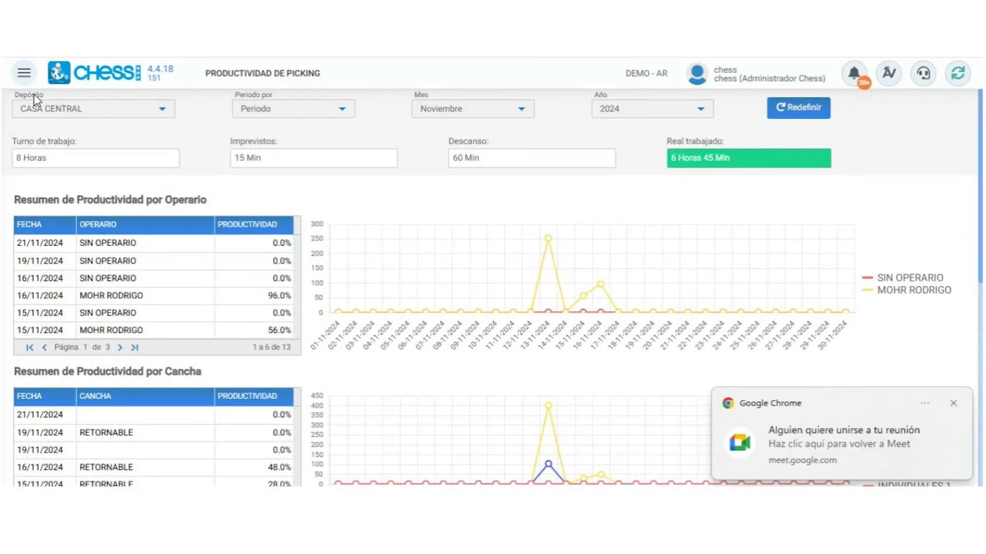
left_click(28, 77)
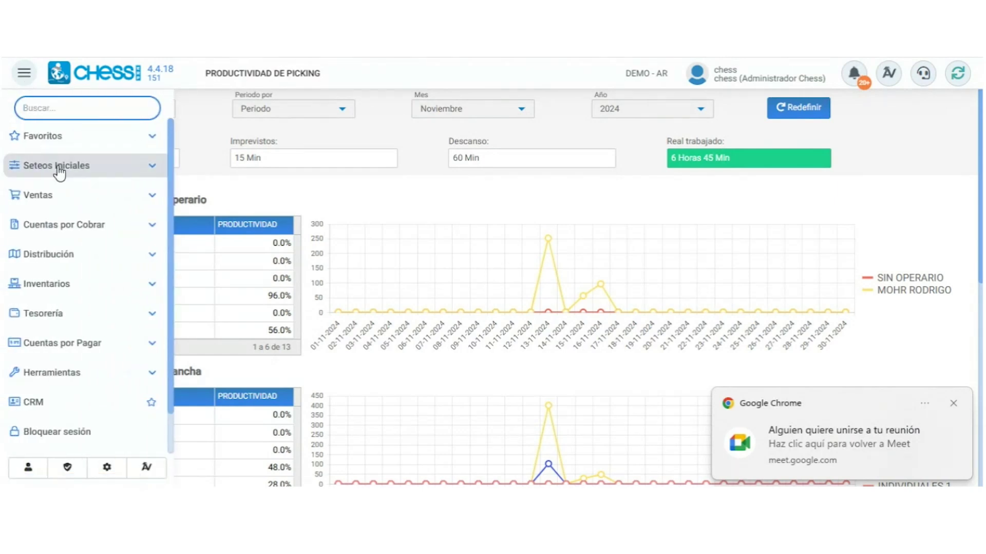
left_click(65, 257)
left_click(77, 324)
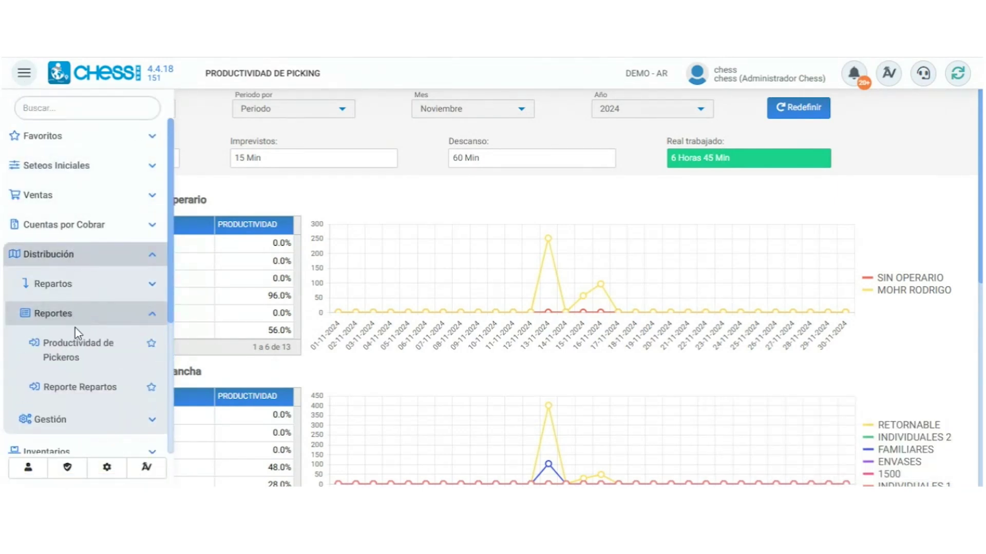
left_click(105, 357)
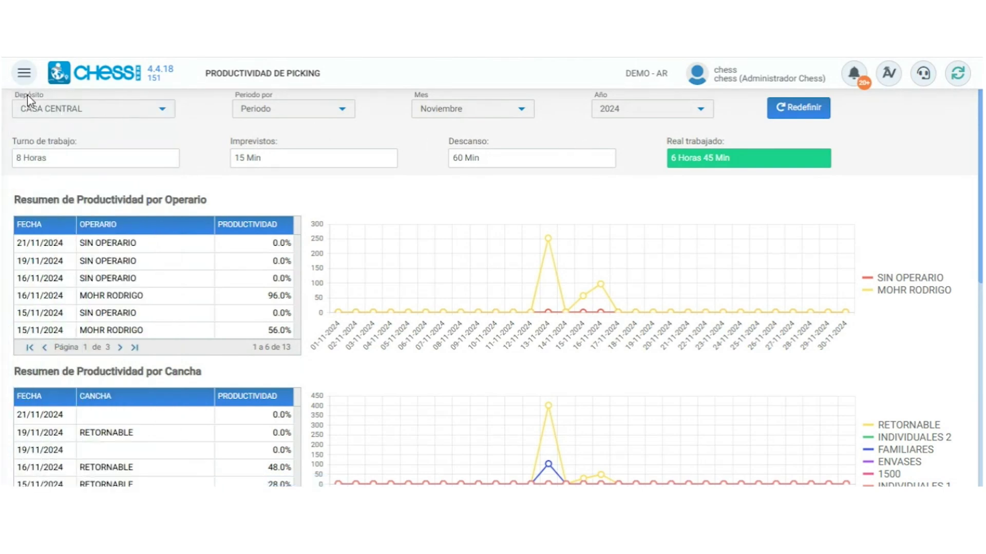
Redefine the report query with depósito CASA CENTRAL, period type Periodo and month Noviembre, and process it.
left_click(800, 114)
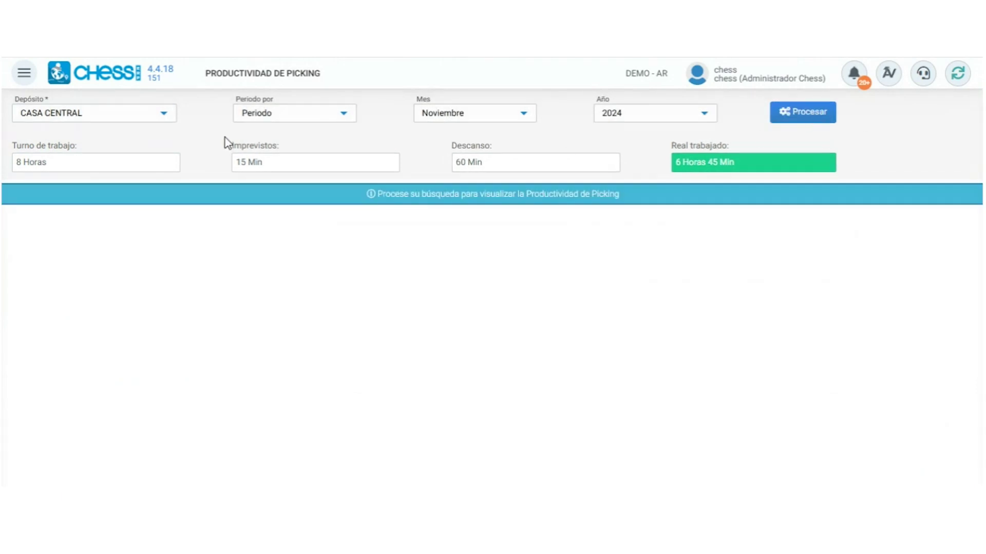
left_click(147, 118)
left_click(103, 126)
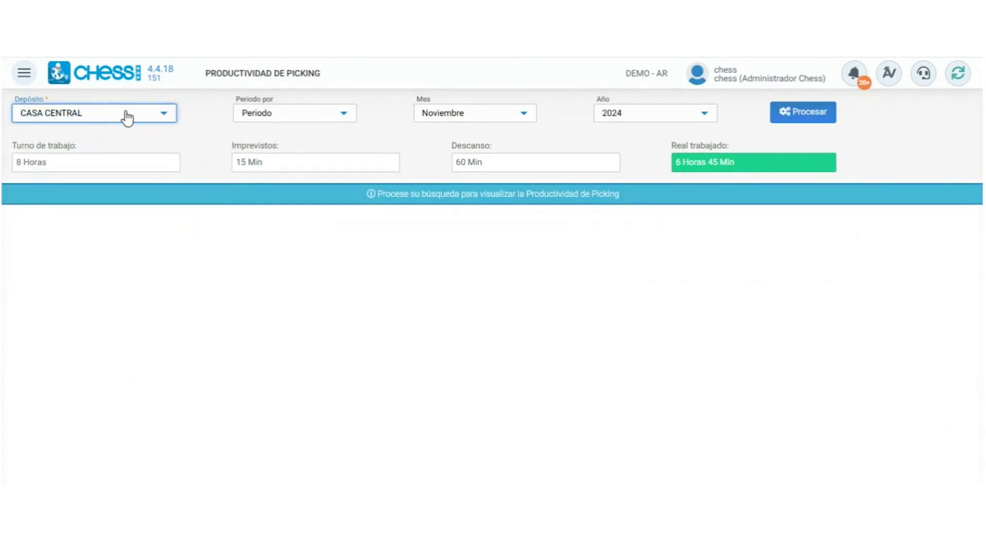
left_click(336, 118)
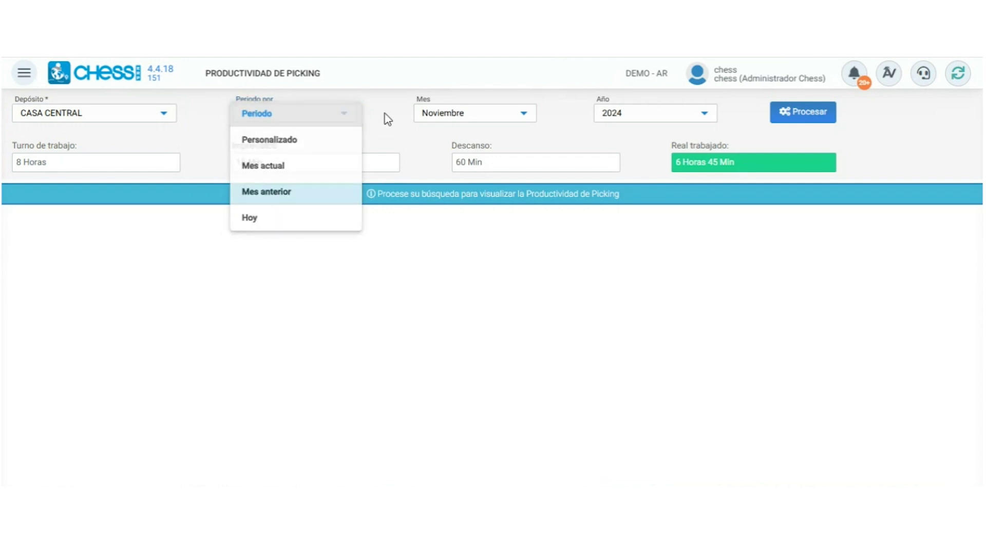
left_click(343, 116)
left_click(315, 122)
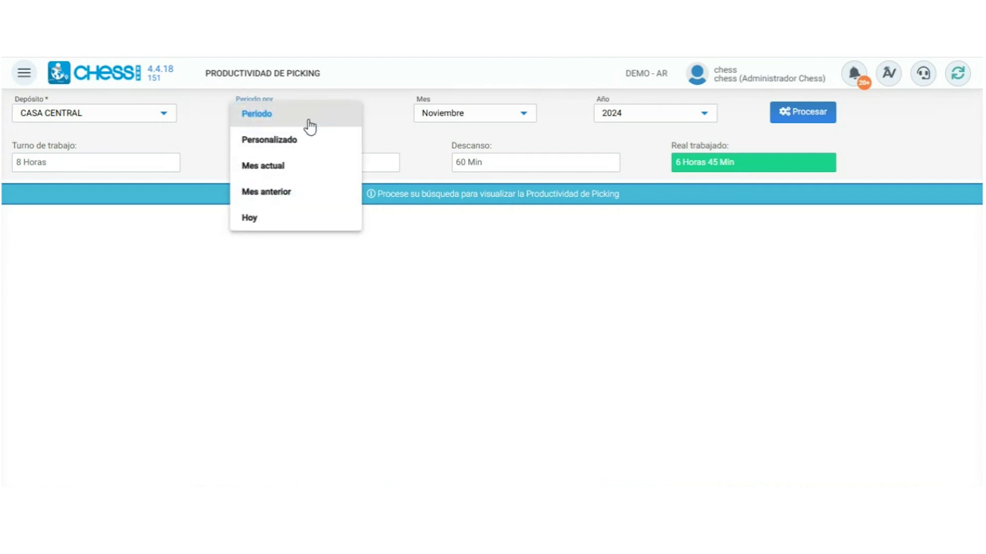
left_click(310, 125)
left_click(499, 116)
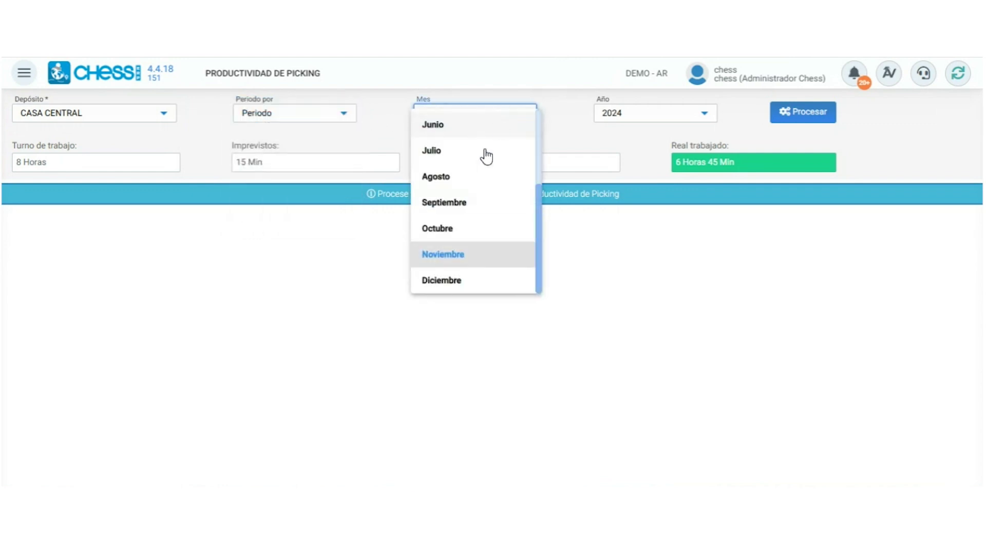
left_click(475, 260)
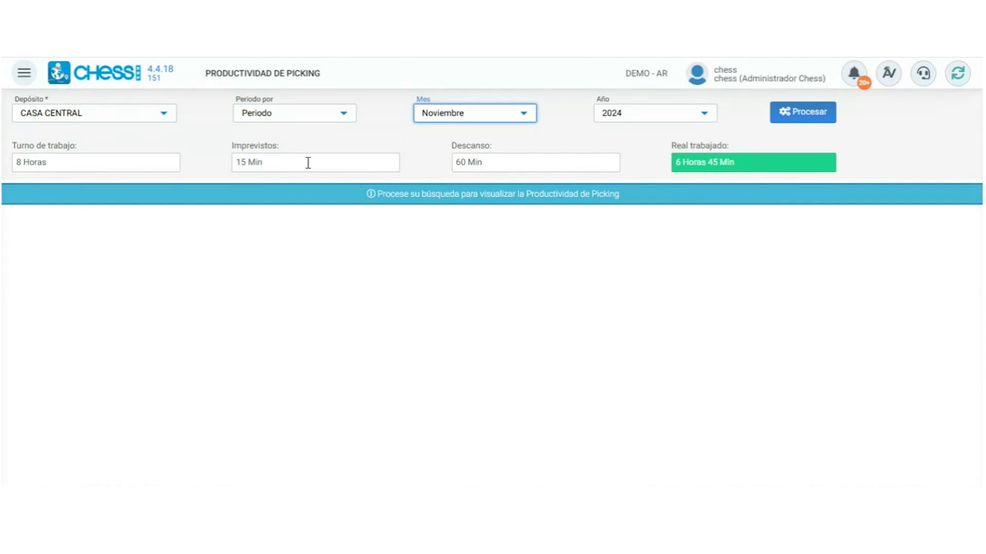
left_click(805, 126)
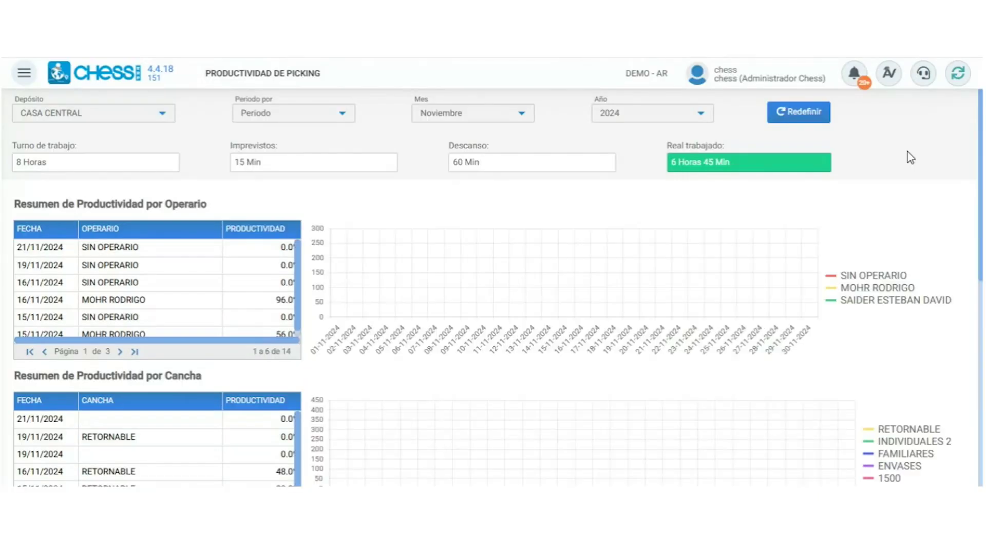
Review the productivity summary by operator, including its second page, and return to the first page.
scroll(965, 206, "down", 2)
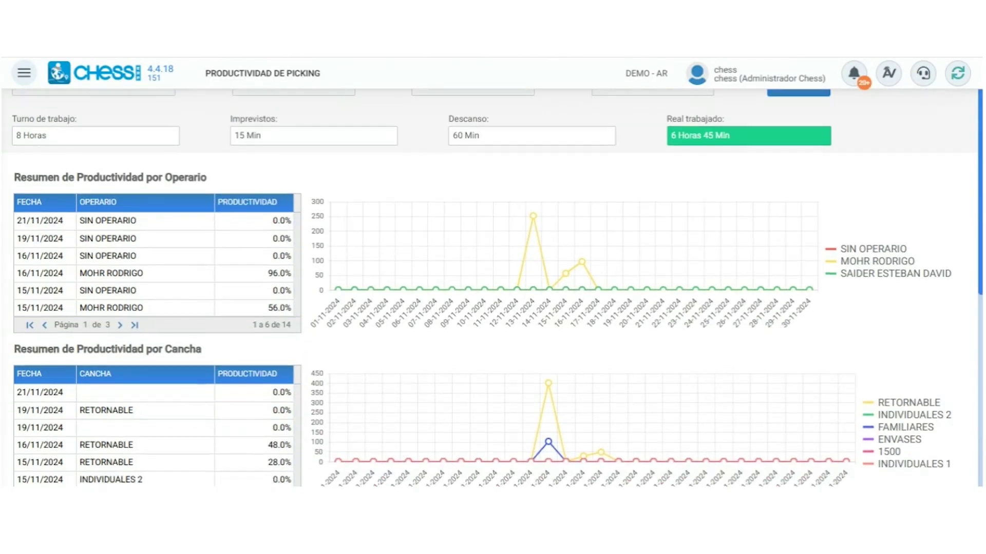
scroll(492, 288, "down", 1)
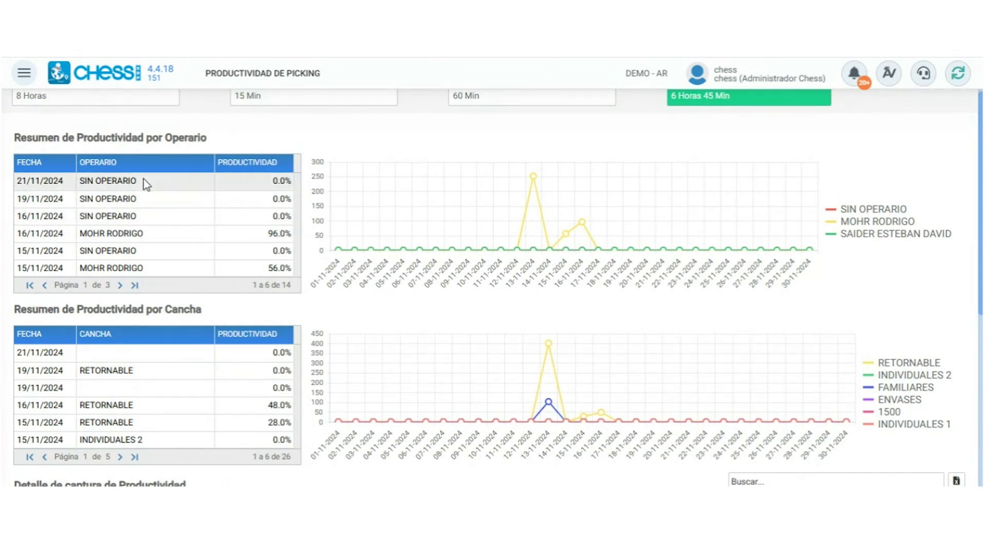
scroll(165, 237, "down", 1)
scroll(136, 197, "up", 1)
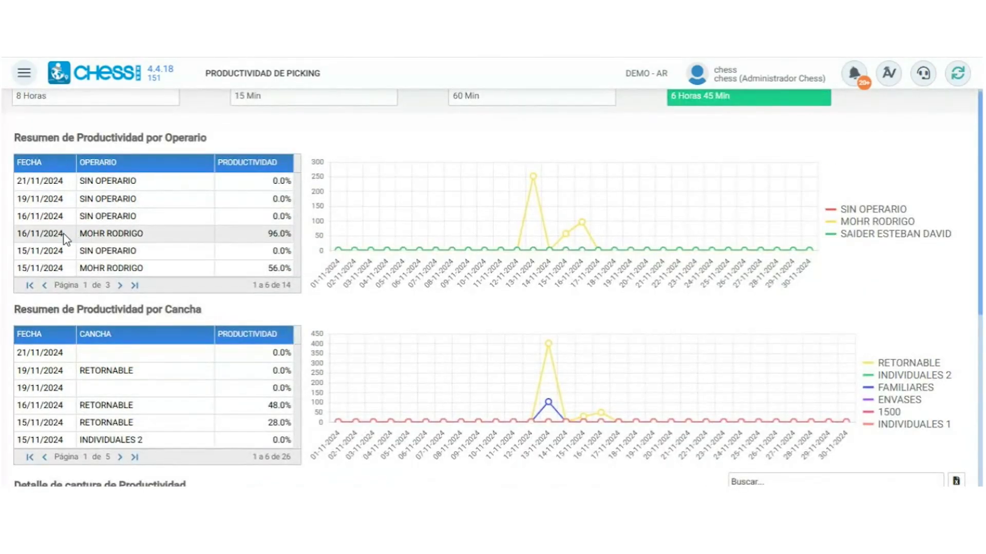
left_click(121, 288)
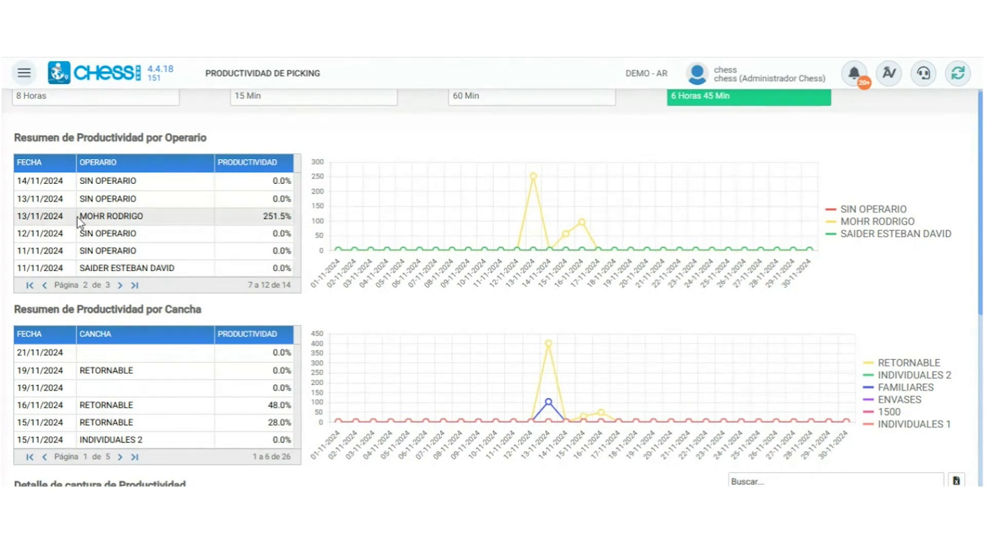
left_click(44, 286)
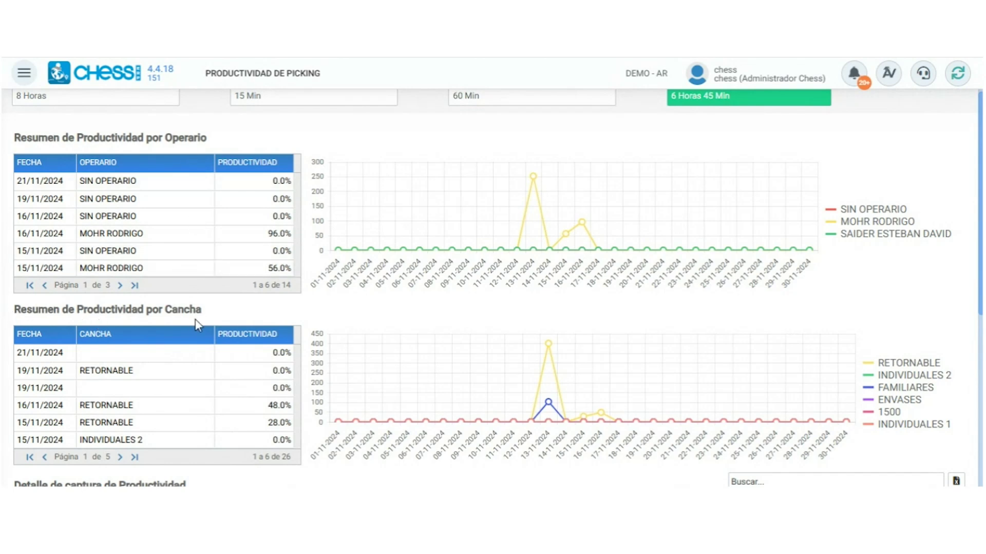
Examine the productivity summary by cancha, checking the 19/11/2024 rows and the RETORNABLE rows of 16/11/2024 and 15/11/2024.
scroll(126, 334, "down", 2)
left_click(125, 334)
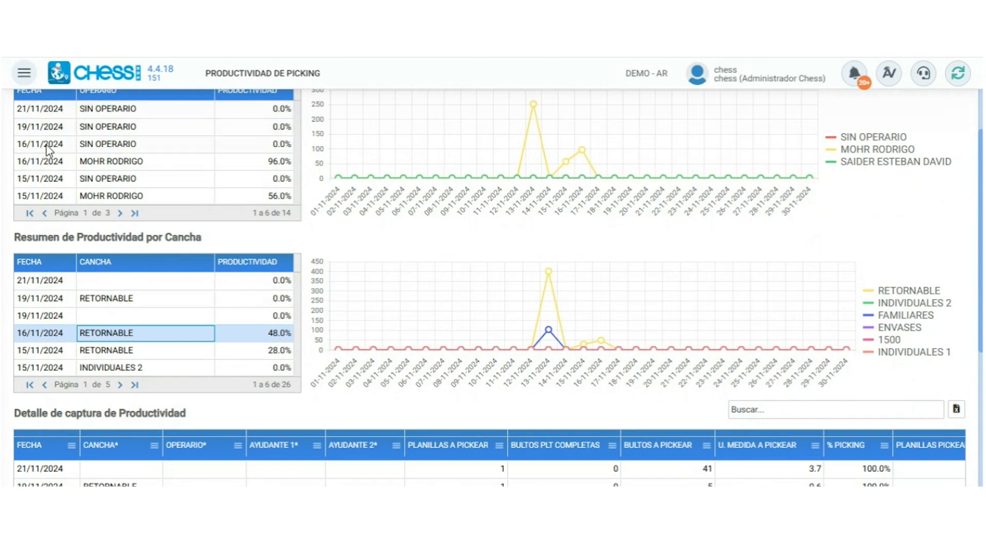
left_click(43, 298)
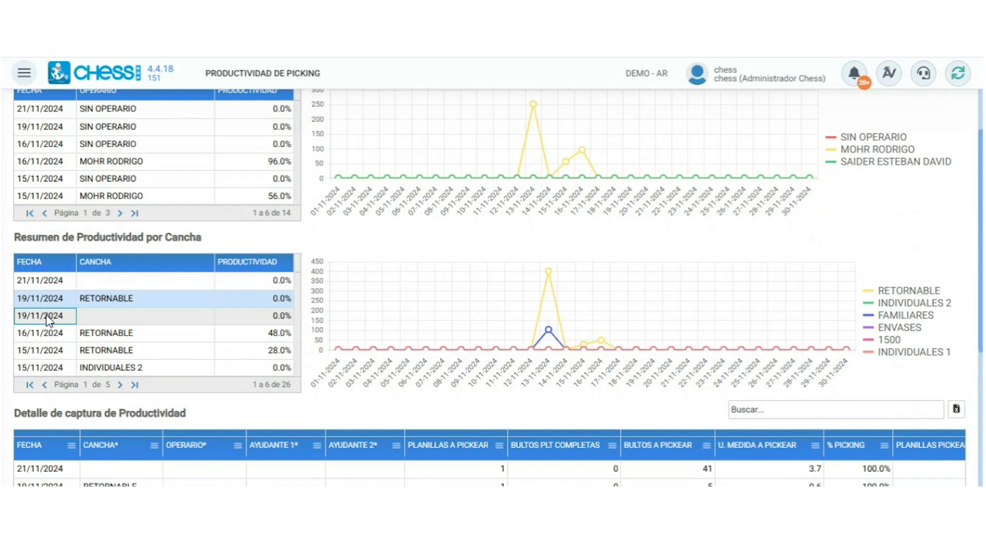
left_click(52, 318)
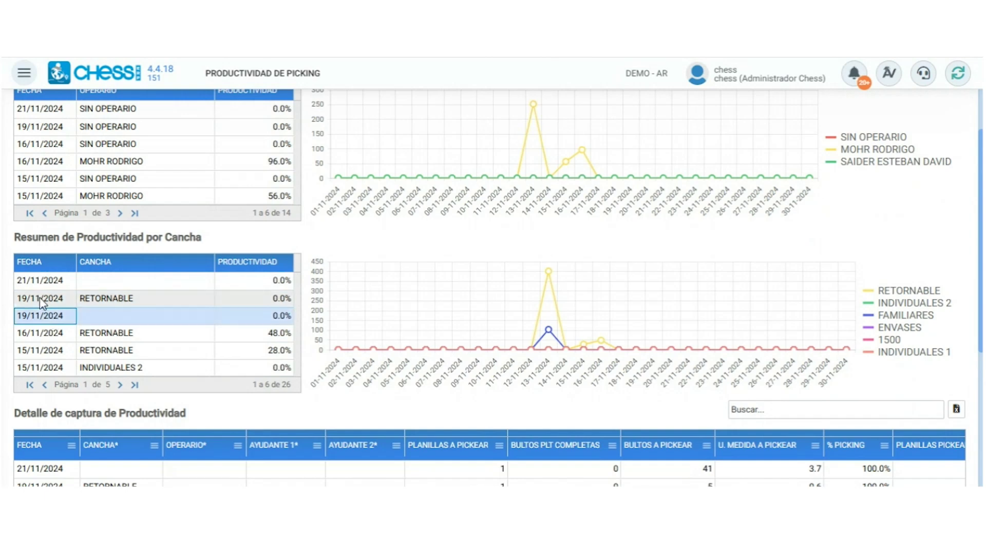
left_click(39, 299)
left_click(104, 301)
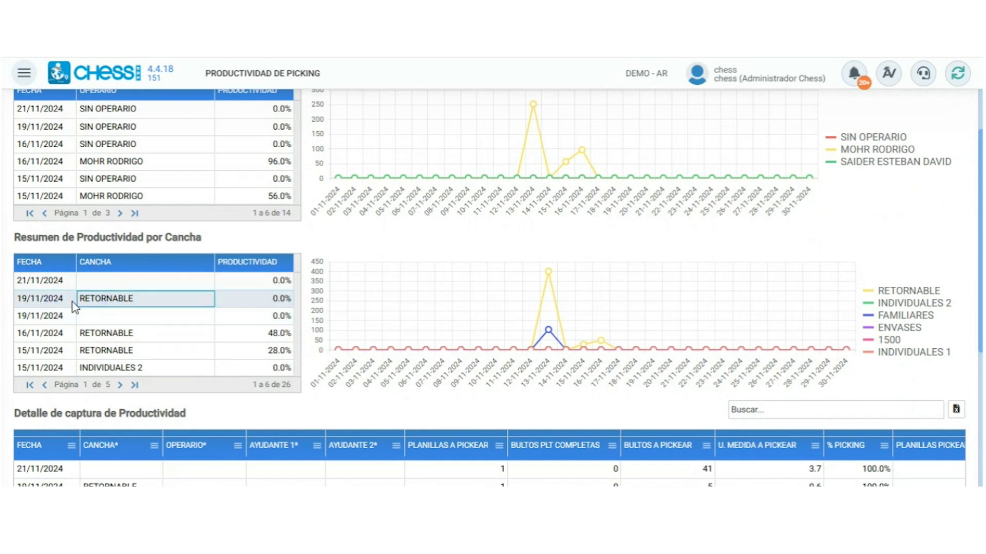
left_click(163, 340)
left_click(151, 351)
Inspect the operator productivity chart in detail around 13 to 16 November 2024, and restore the full-month range.
scroll(970, 194, "up", 1)
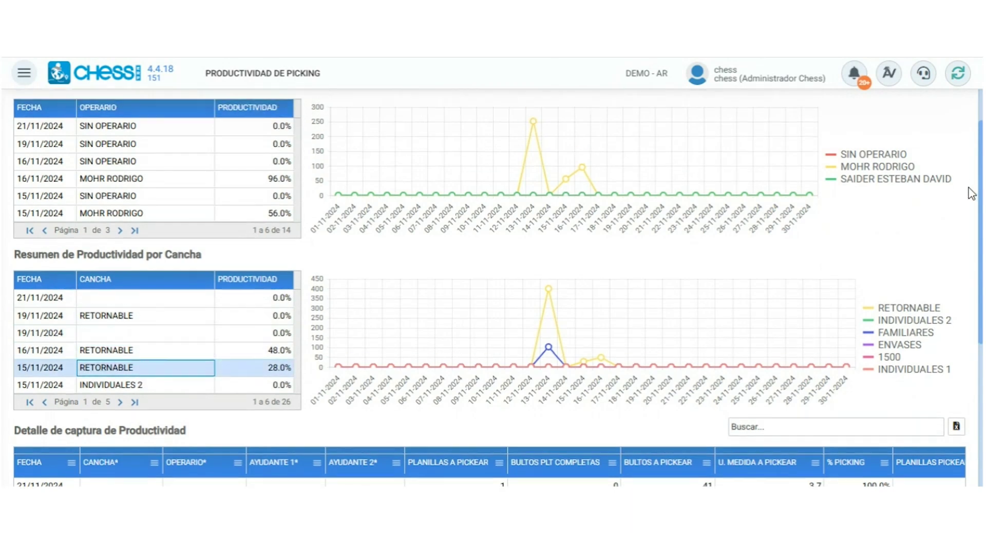
scroll(970, 193, "up", 3)
mouse_move(571, 235)
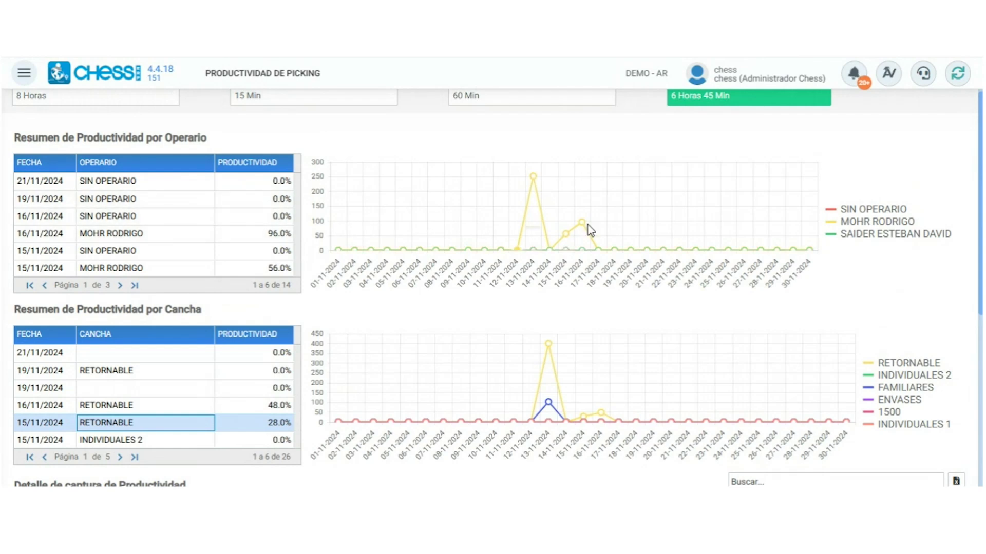
mouse_move(554, 220)
scroll(545, 219, "up", 3)
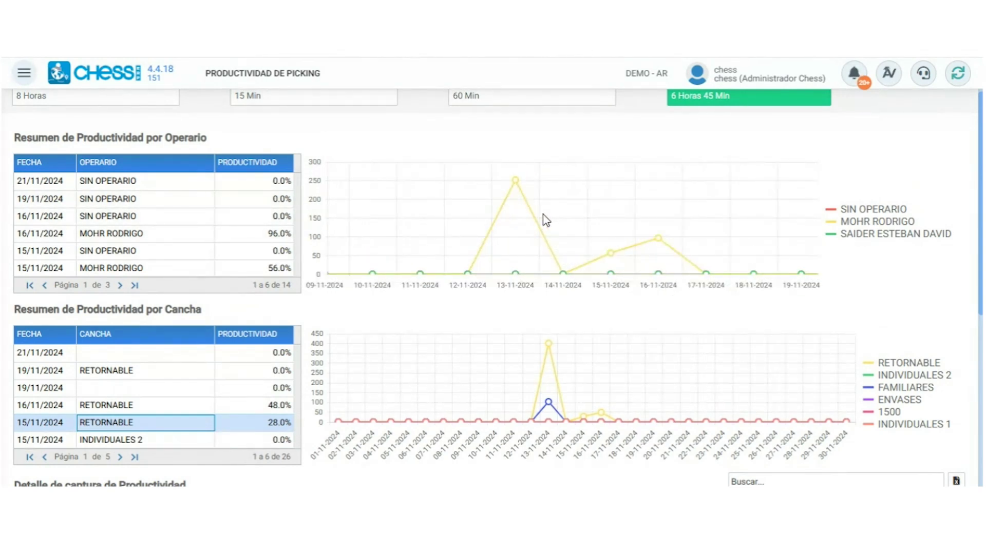
scroll(546, 220, "up", 2)
mouse_move(514, 209)
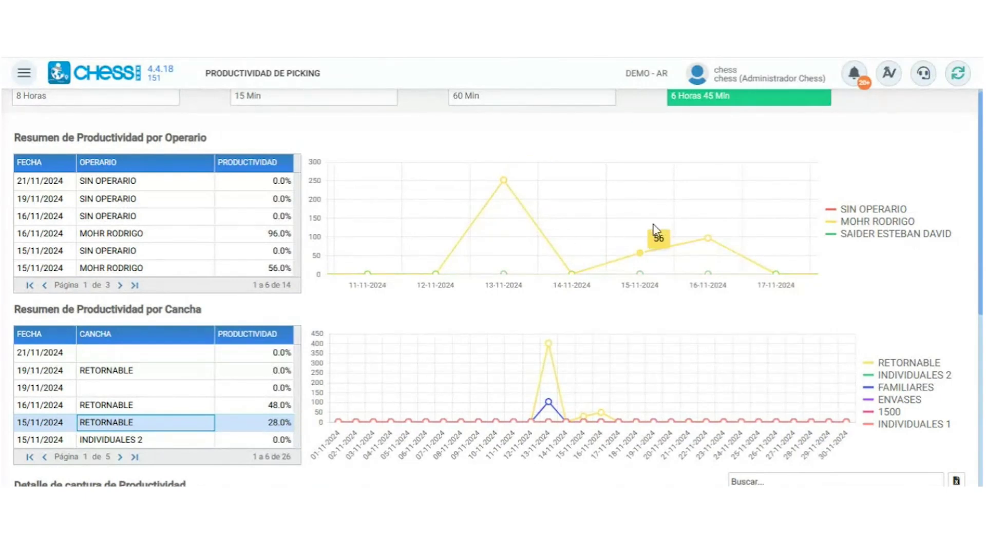
left_click_drag(660, 229, 409, 223)
left_click_drag(539, 230, 669, 239)
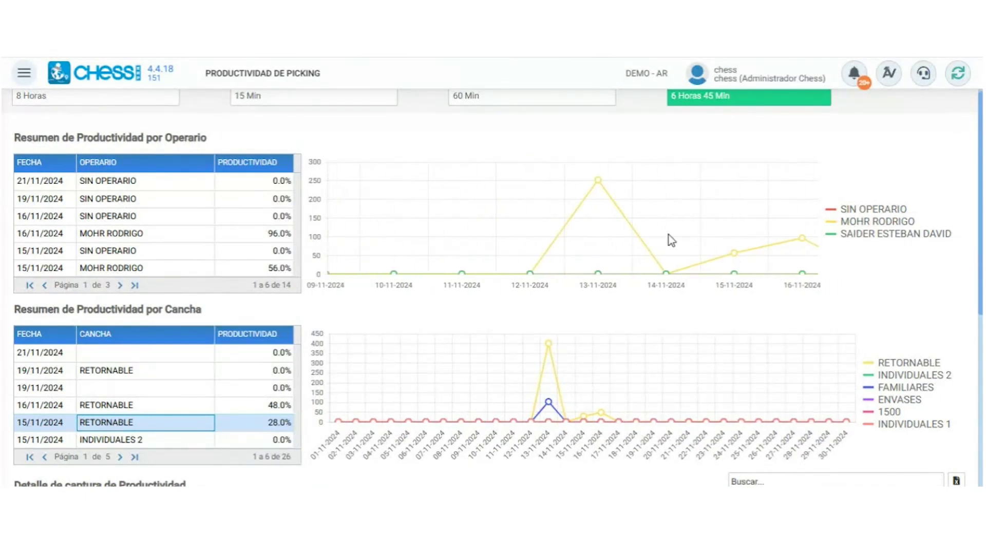
left_click_drag(468, 227, 435, 227)
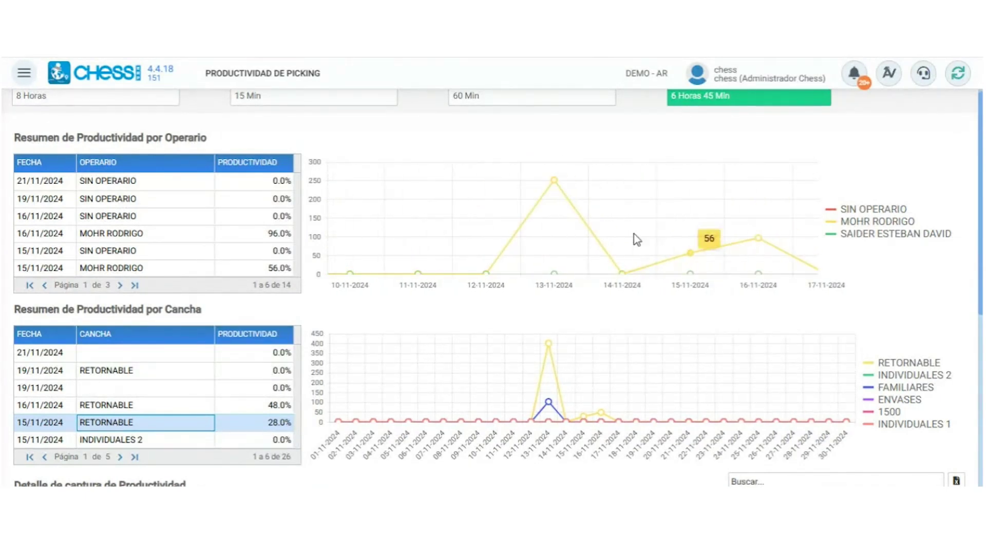
left_click_drag(636, 238, 488, 240)
scroll(548, 229, "down", 4)
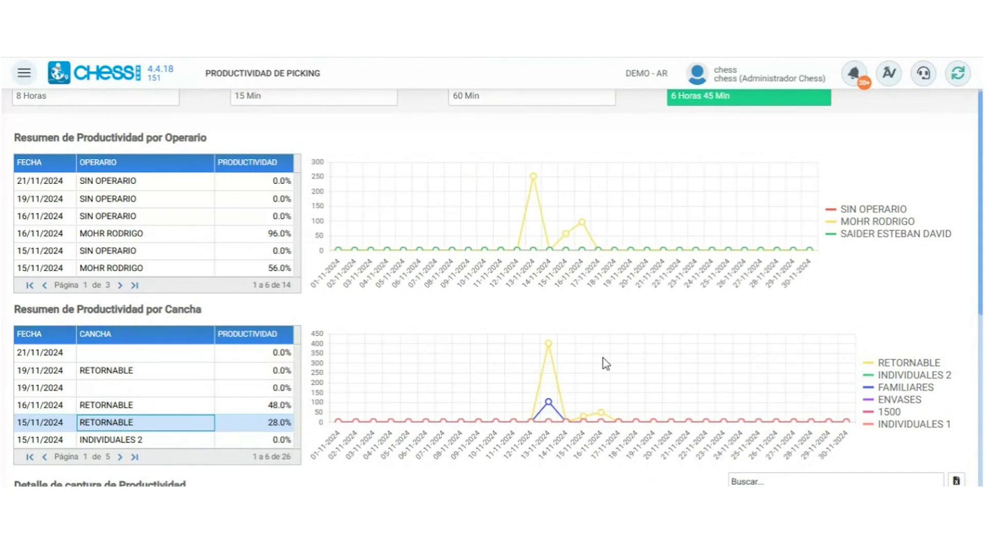
Review the cancha productivity chart around 13/11/2024 and the columns of the Detalle de captura de Productividad table.
scroll(571, 280, "down", 2)
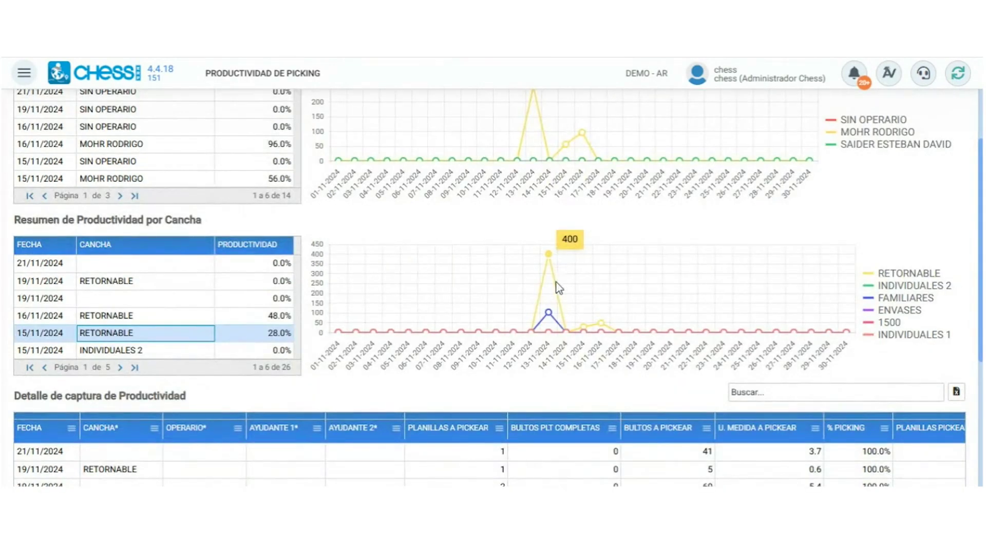
scroll(557, 297, "up", 4)
scroll(555, 291, "down", 4)
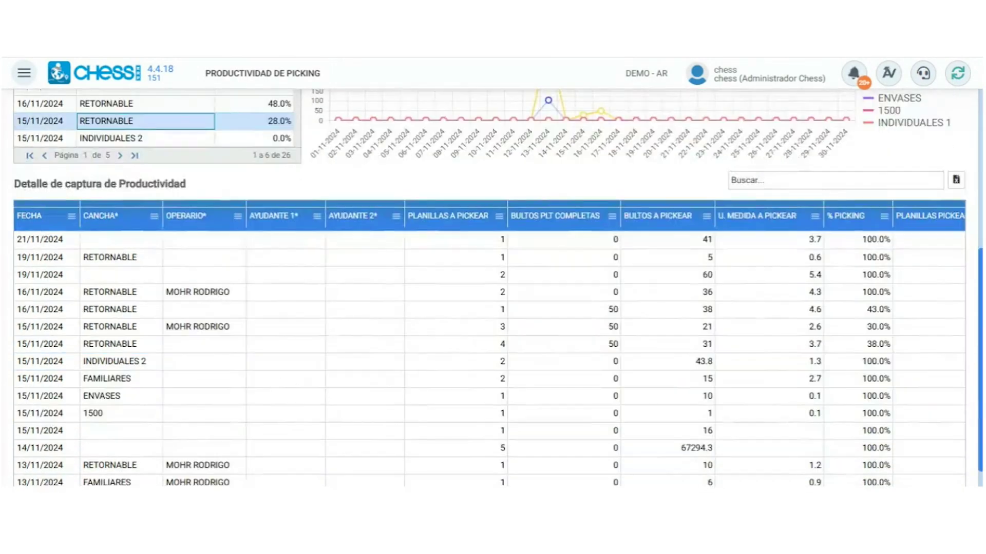
left_click(756, 177)
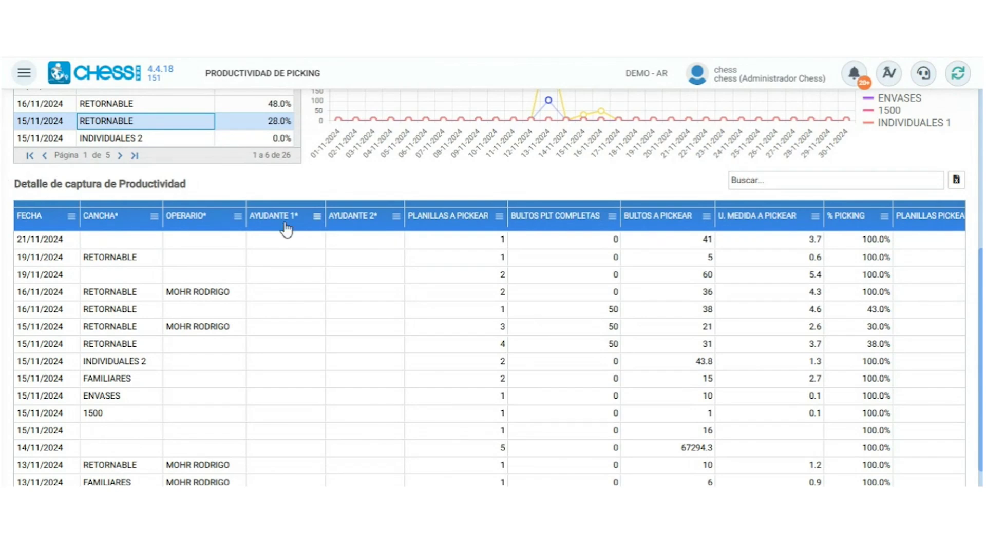
scroll(266, 252, "down", 1)
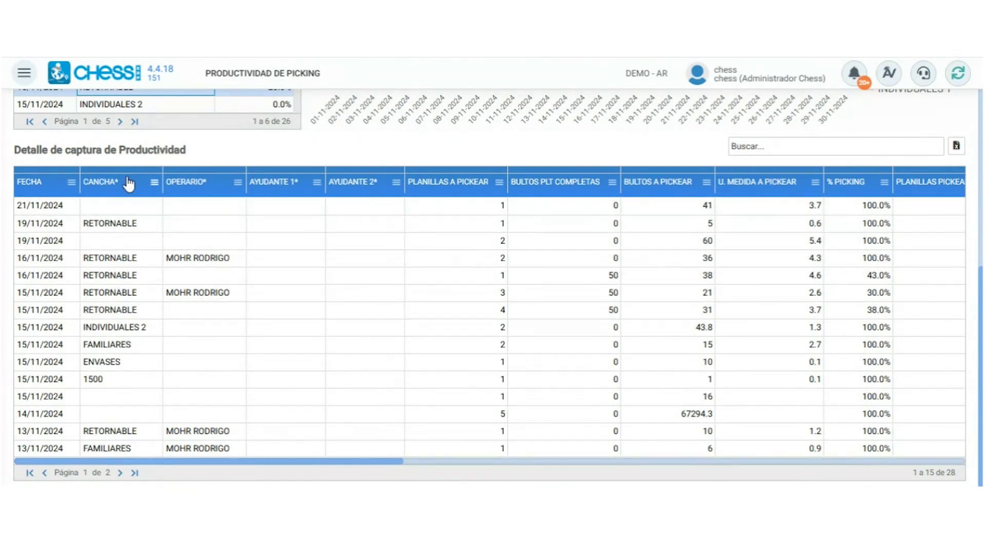
Inspect the available filter values of the FECHA and CANCHA columns in the detail table, leaving both unfiltered.
left_click(72, 183)
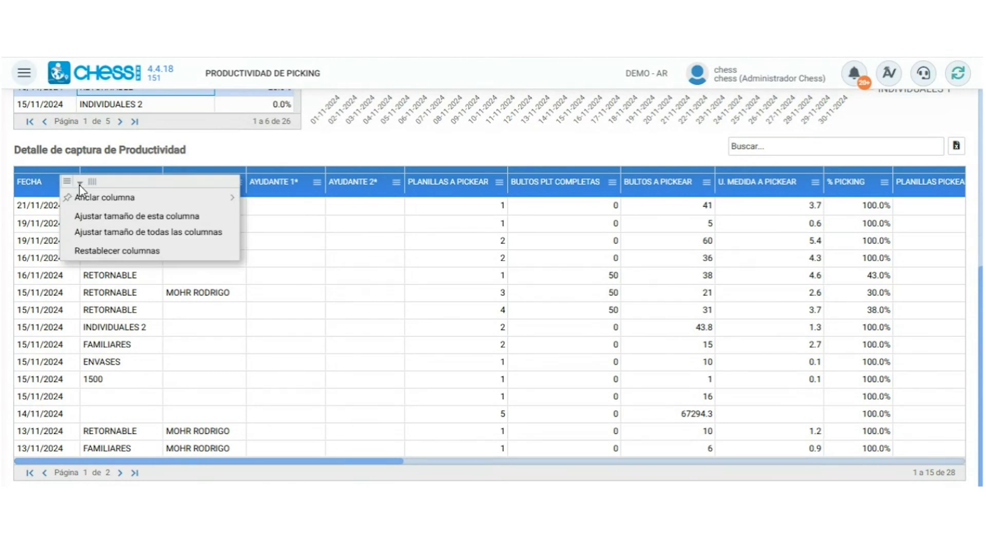
left_click(79, 183)
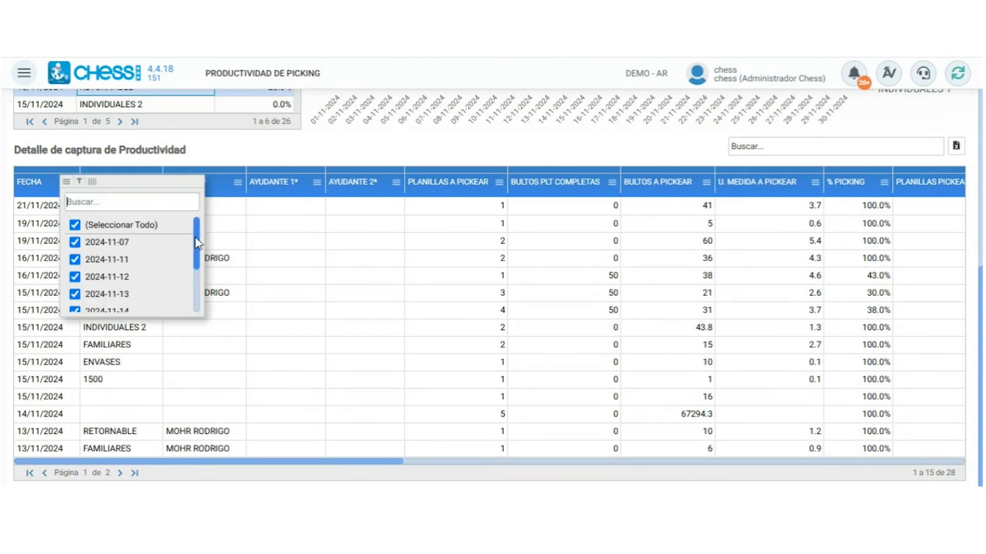
left_click_drag(198, 244, 202, 208)
left_click(46, 272)
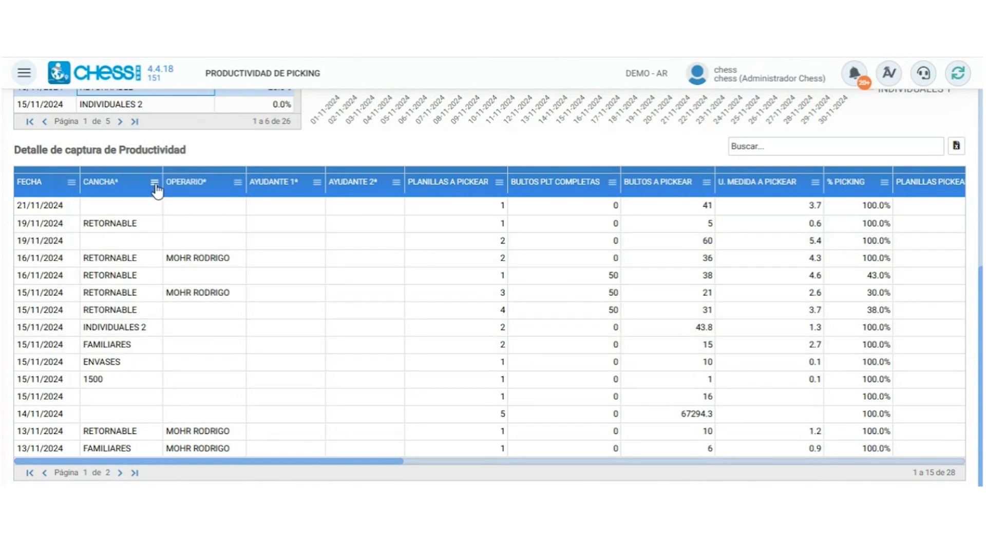
left_click(154, 184)
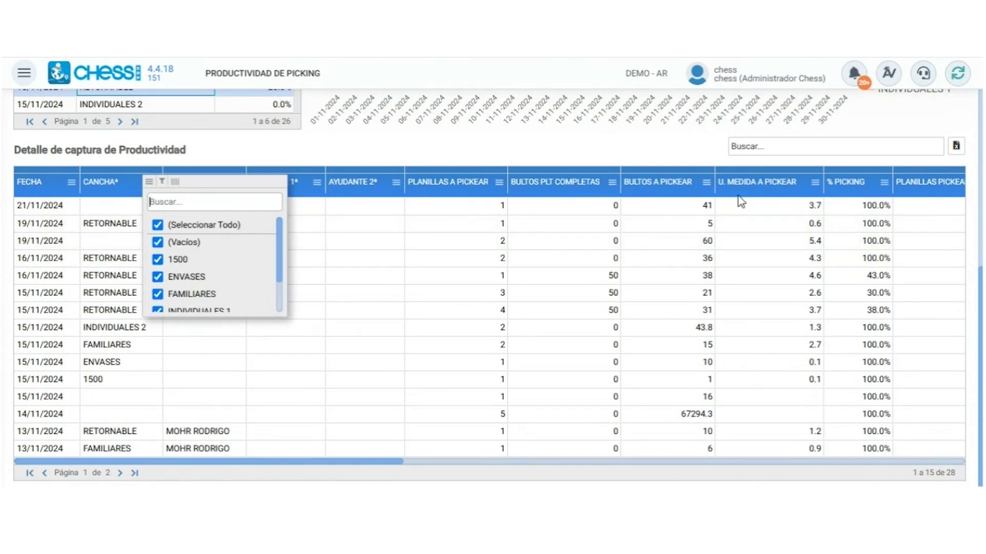
left_click(106, 201)
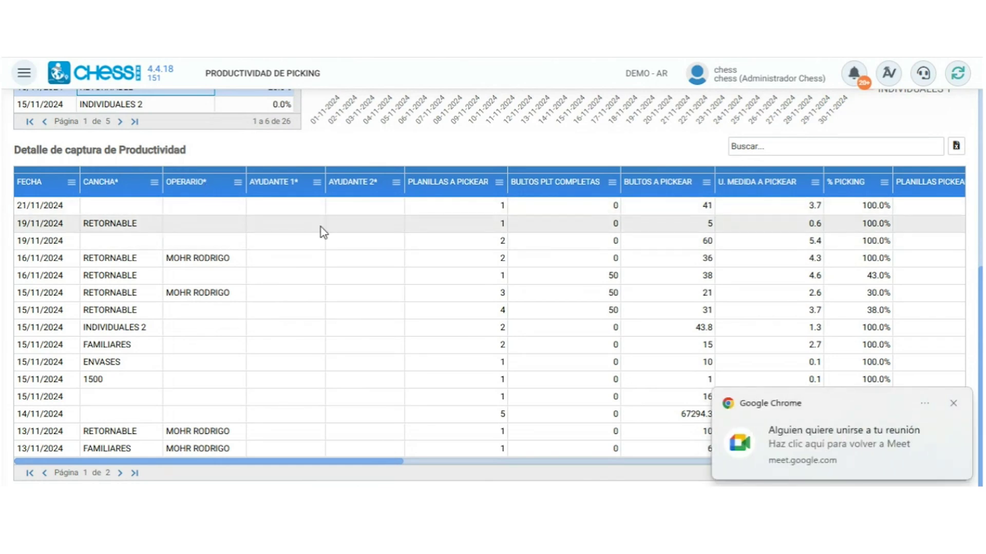
Check the OPERARIO values of the 19/11/2024 and 16/11/2024 RETORNABLE rows, and select the 16/11/2024 row with an assigned operator.
left_click(208, 261)
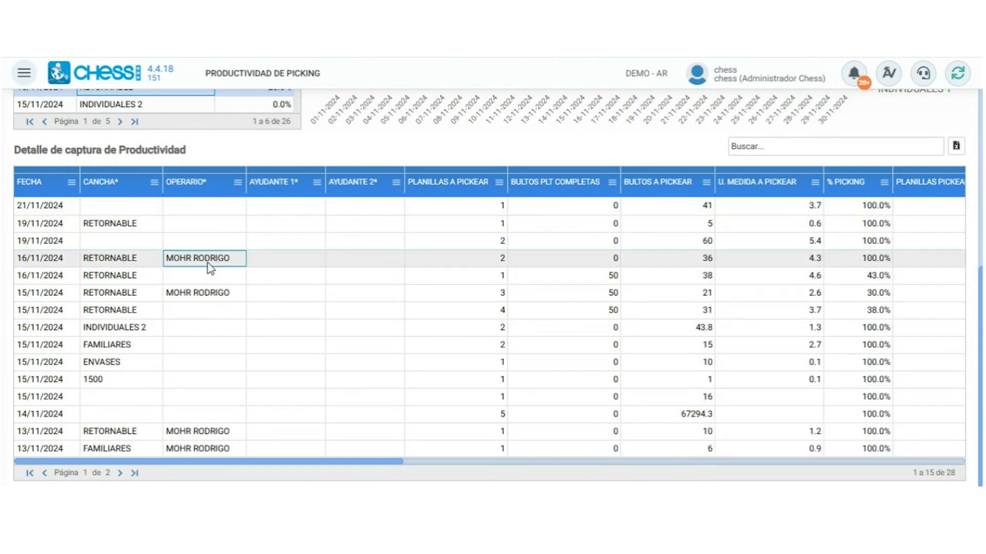
left_click(180, 223)
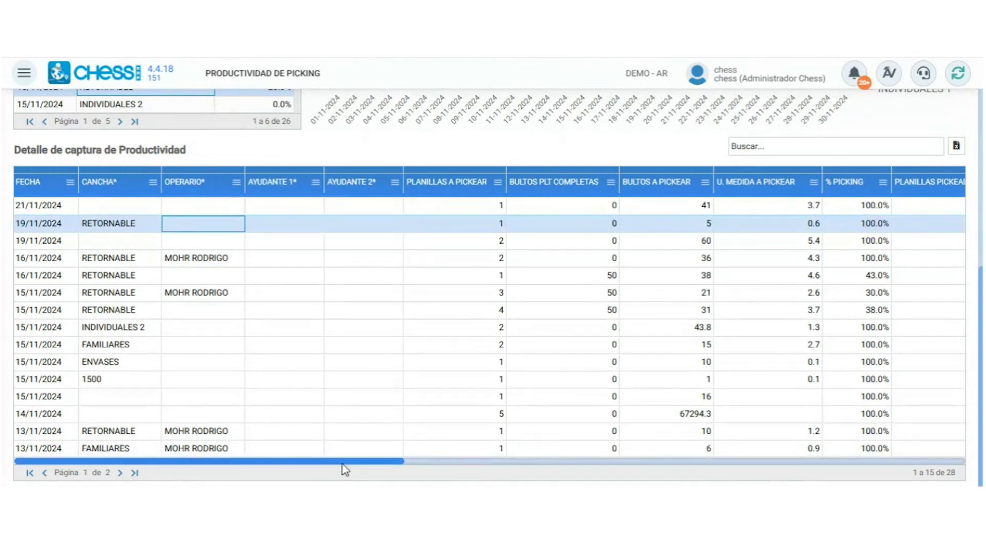
left_click(199, 260)
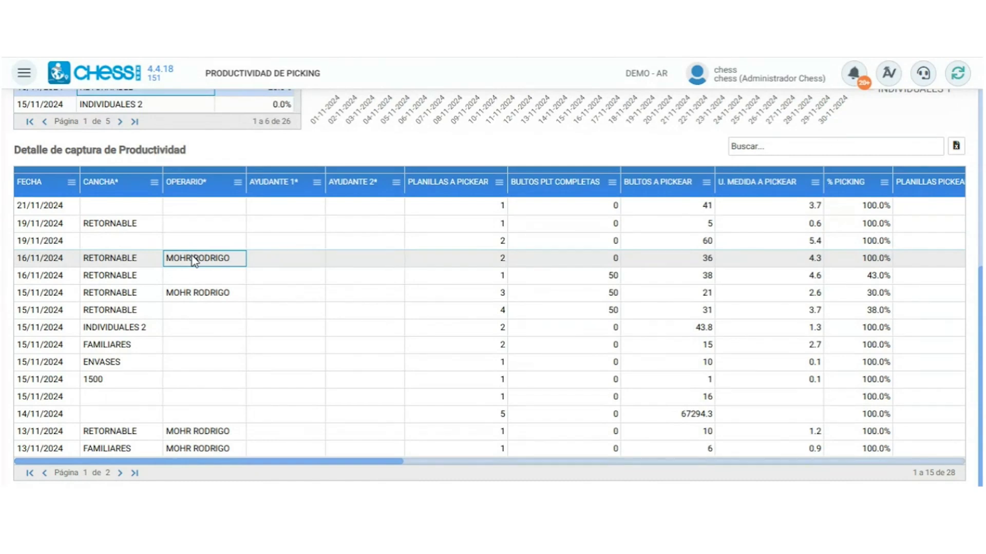
left_click(106, 261)
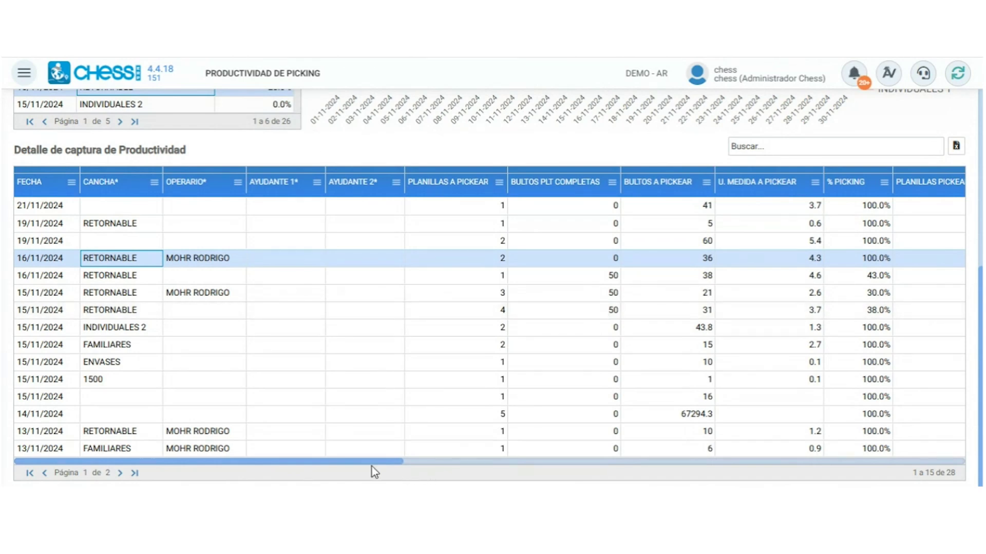
Examine the quantities to pick and % PICKING for the 16/11/2024 RETORNABLE row, and return to the table's first columns.
left_click_drag(384, 462, 476, 464)
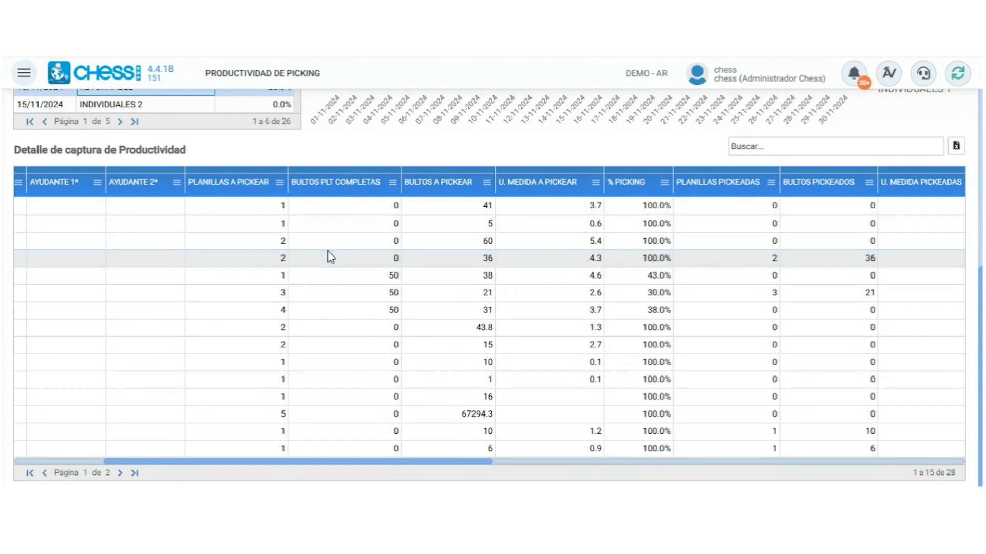
left_click_drag(372, 462, 422, 463)
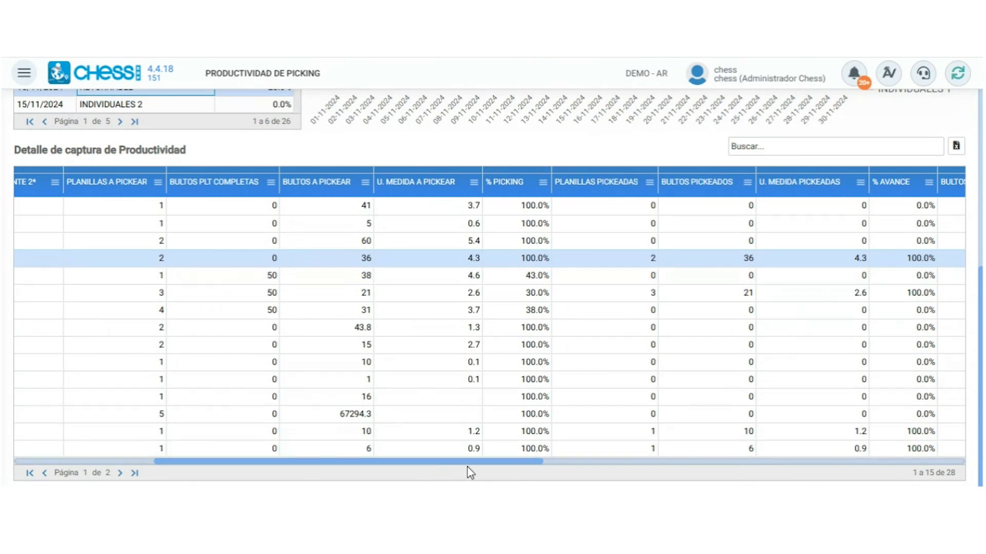
left_click_drag(466, 461, 540, 462)
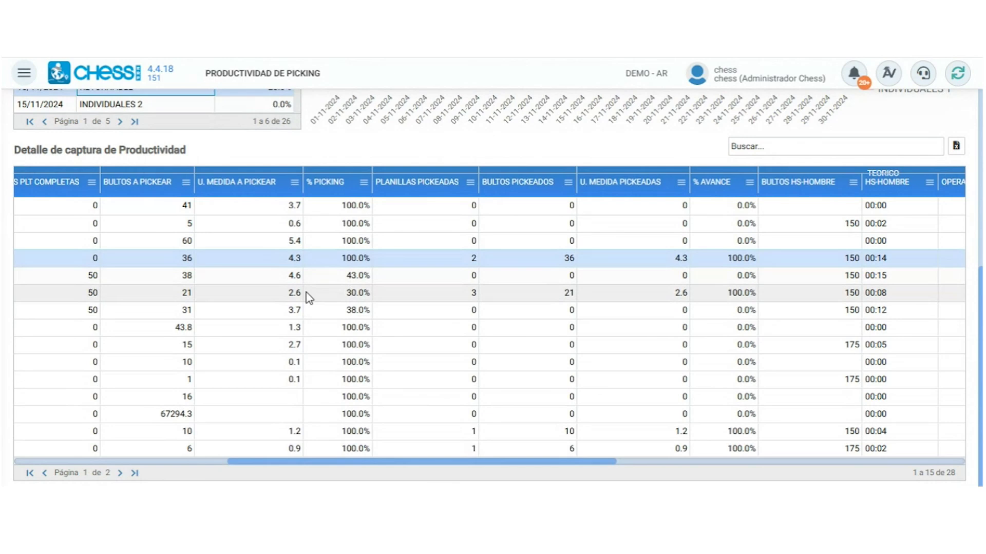
left_click(328, 284)
left_click_drag(408, 463, 97, 469)
left_click(297, 259)
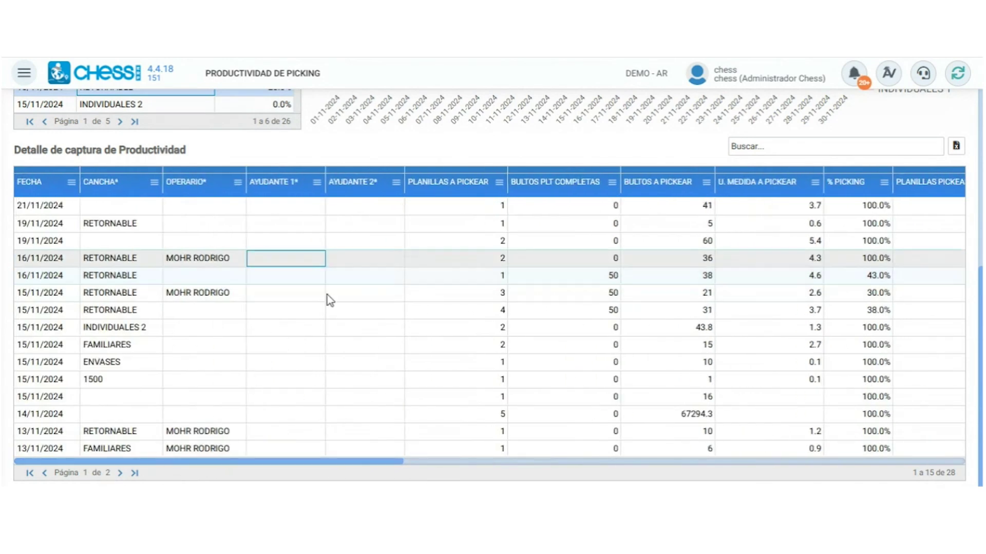
Examine planillas, bultos and unidad de medida pickeadas, % AVANCE and BULTOS HS-HOMBRE for the 16/11/2024 RETORNABLE row with an operator.
left_click_drag(315, 466, 589, 469)
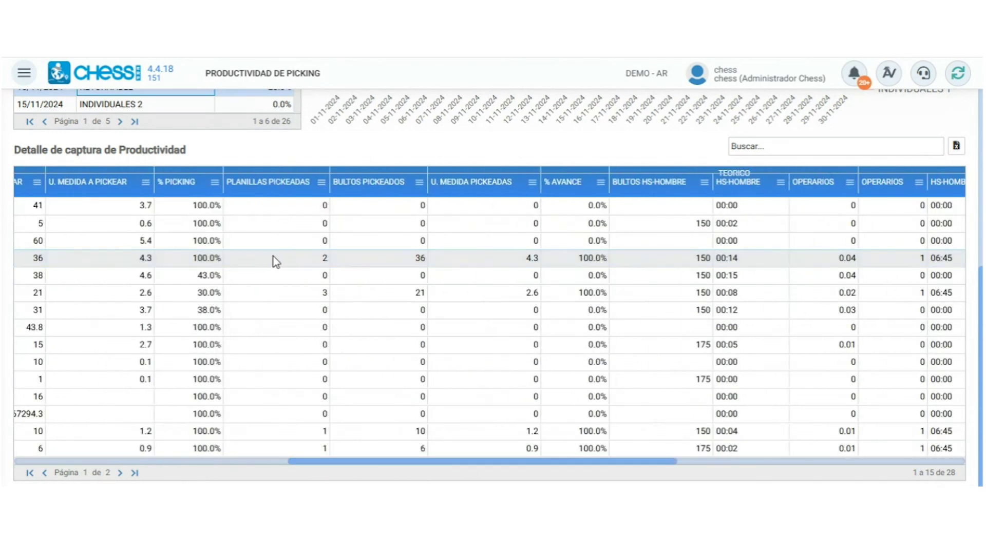
left_click(295, 259)
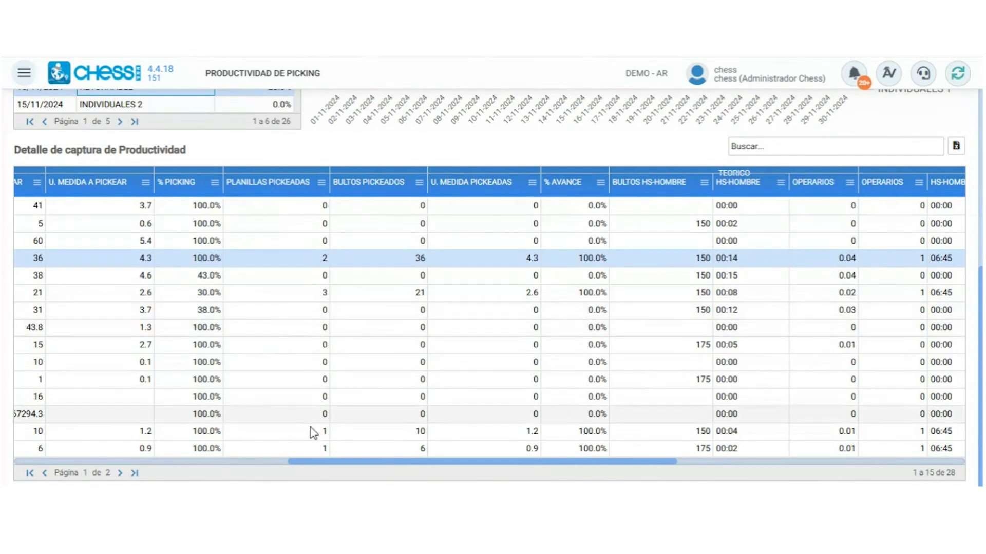
scroll(203, 468, "left", 10)
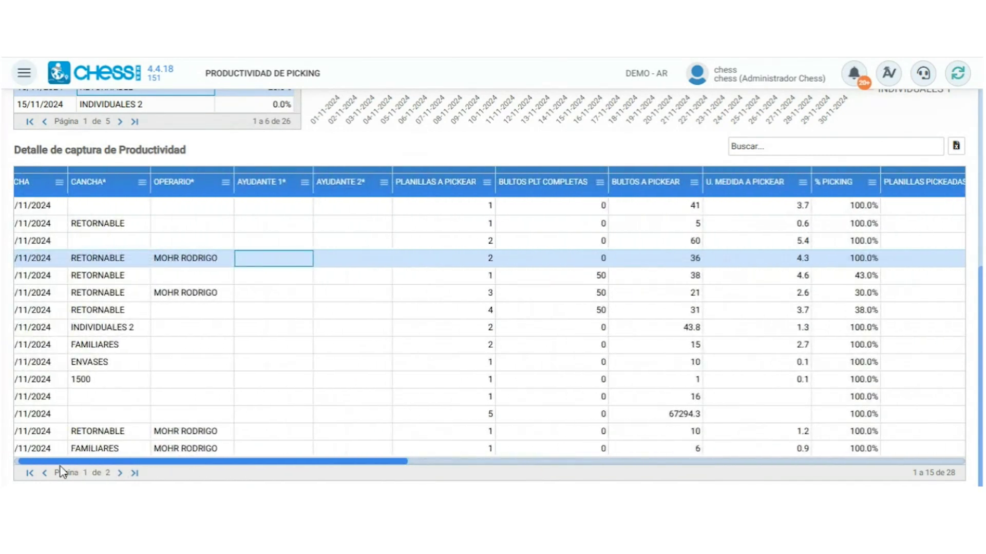
scroll(68, 471, "right", 10)
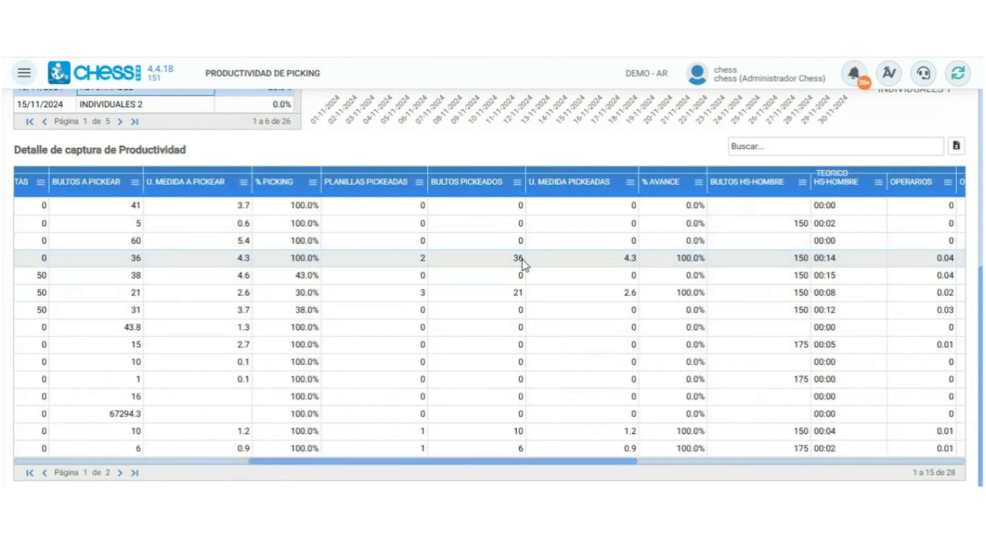
scroll(544, 467, "right", 2)
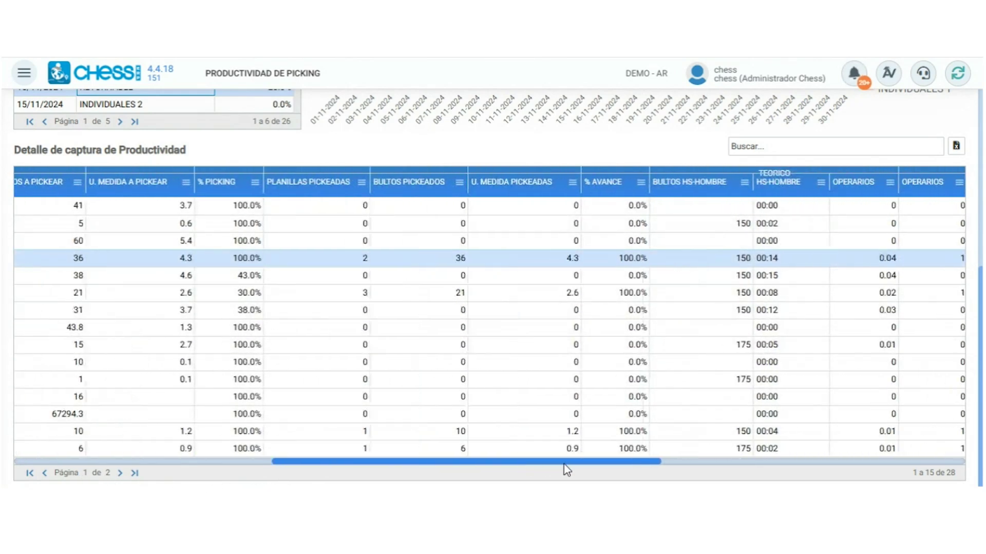
scroll(567, 469, "right", 3)
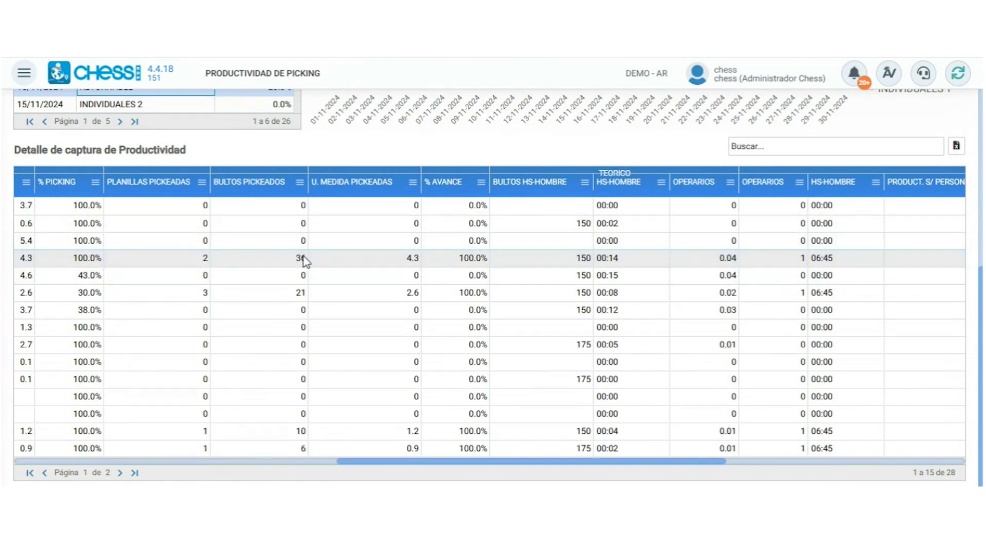
left_click(410, 257)
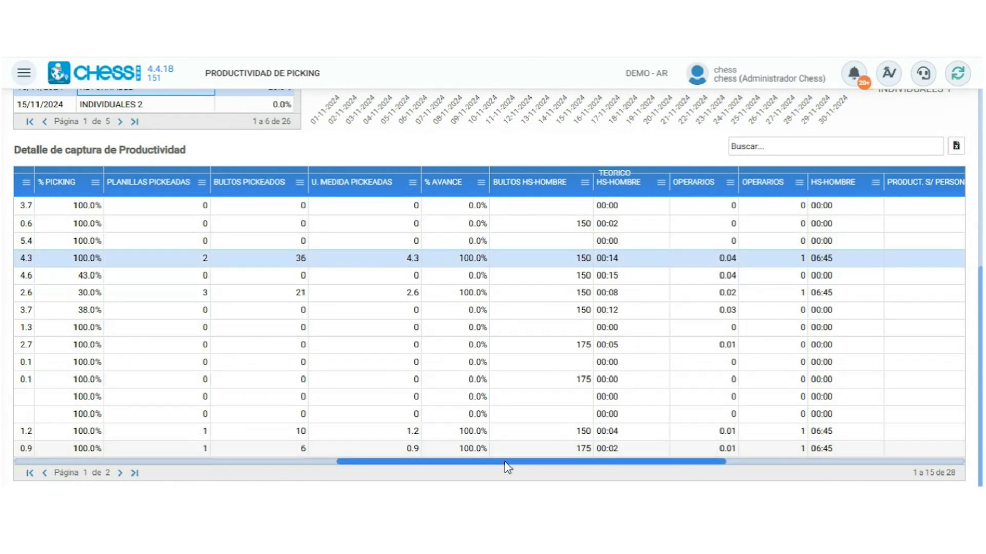
left_click_drag(506, 461, 550, 461)
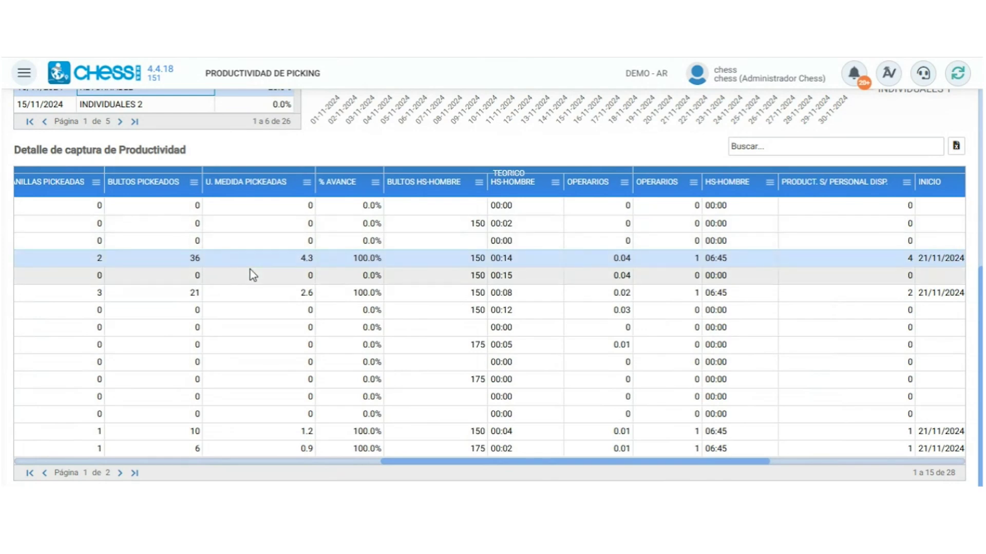
left_click(367, 258)
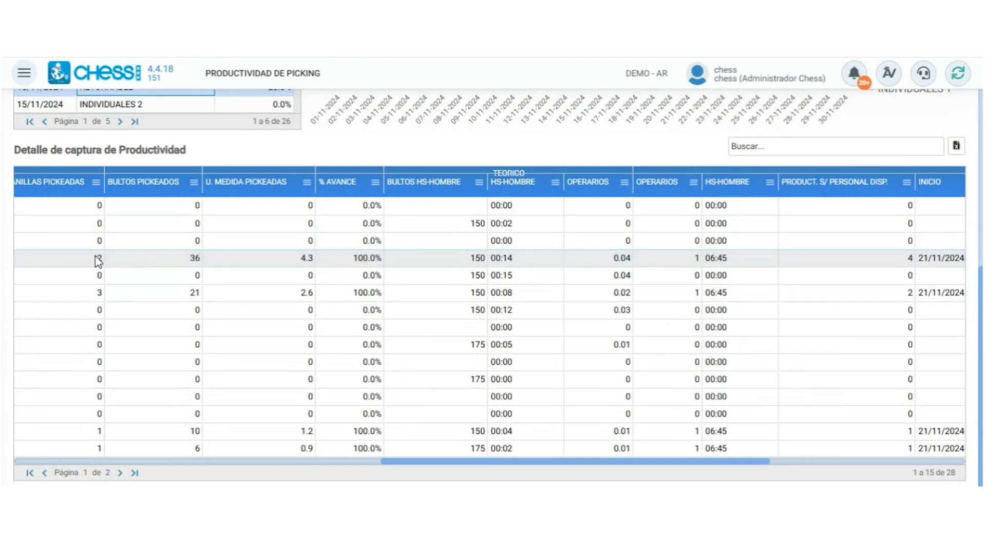
left_click(414, 259)
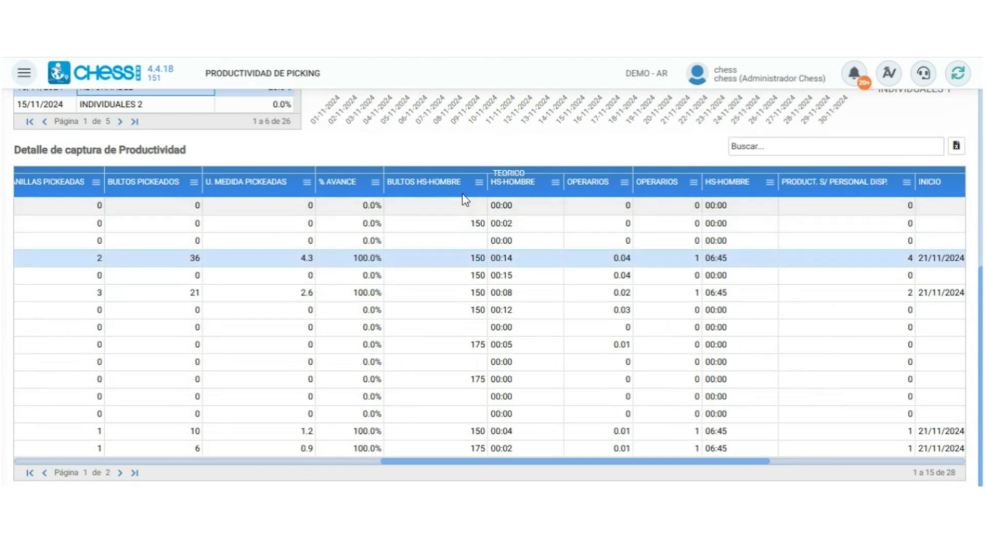
Compare the row's BULTOS HS-HOMBRE with RETORNABLE's Bultos/hora por persona in the Canchas de Picking window, and return to the report.
left_click_drag(535, 466, 670, 473)
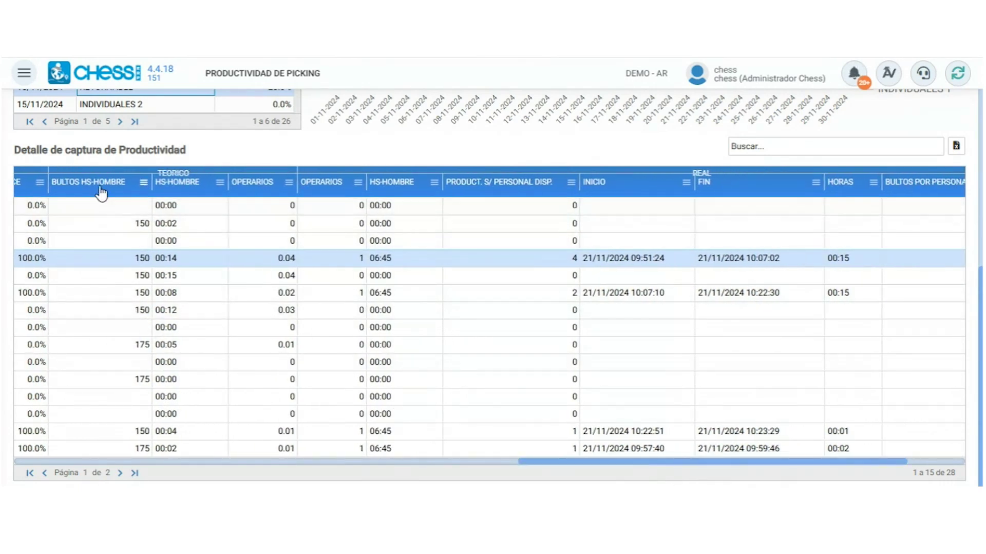
left_click(110, 262)
left_click(111, 266)
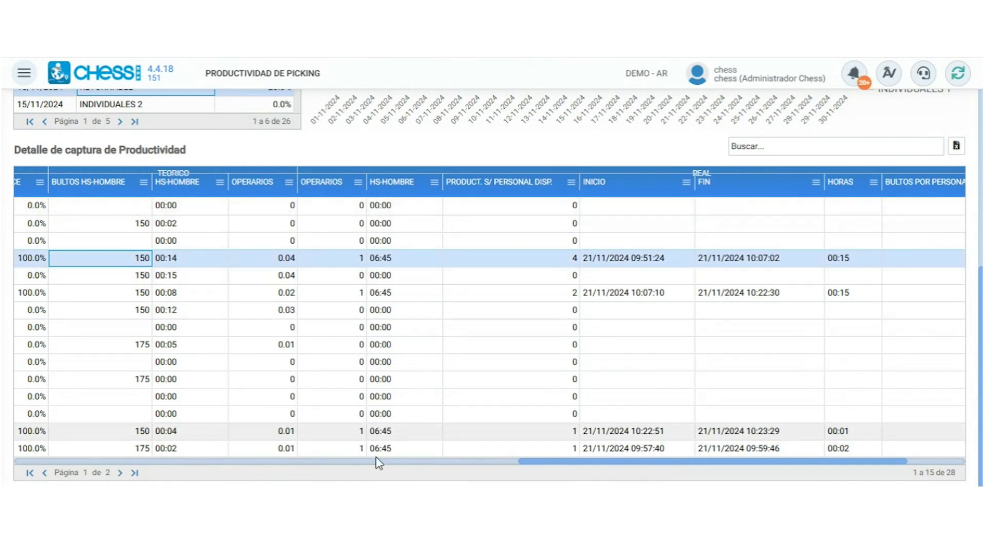
left_click(504, 465)
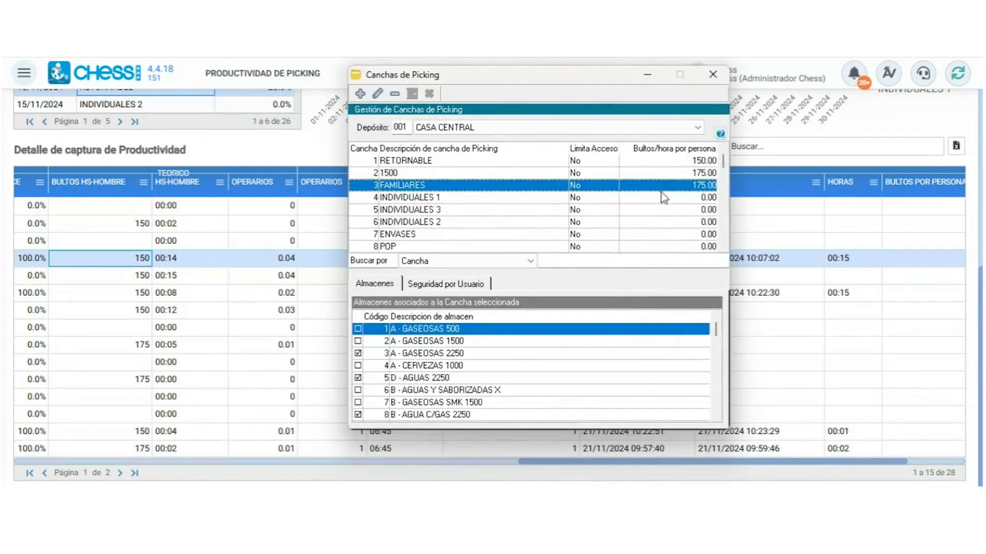
left_click(639, 161)
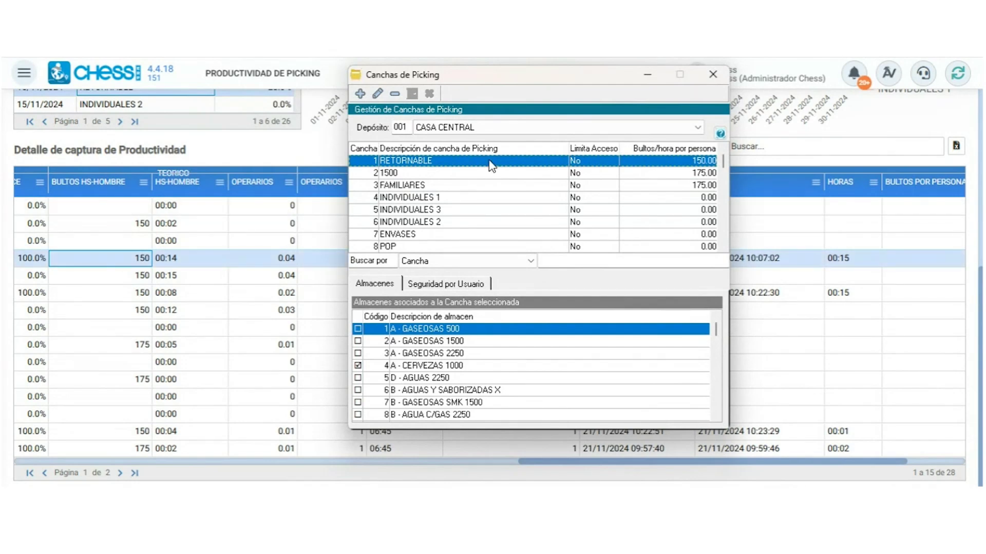
left_click(114, 264)
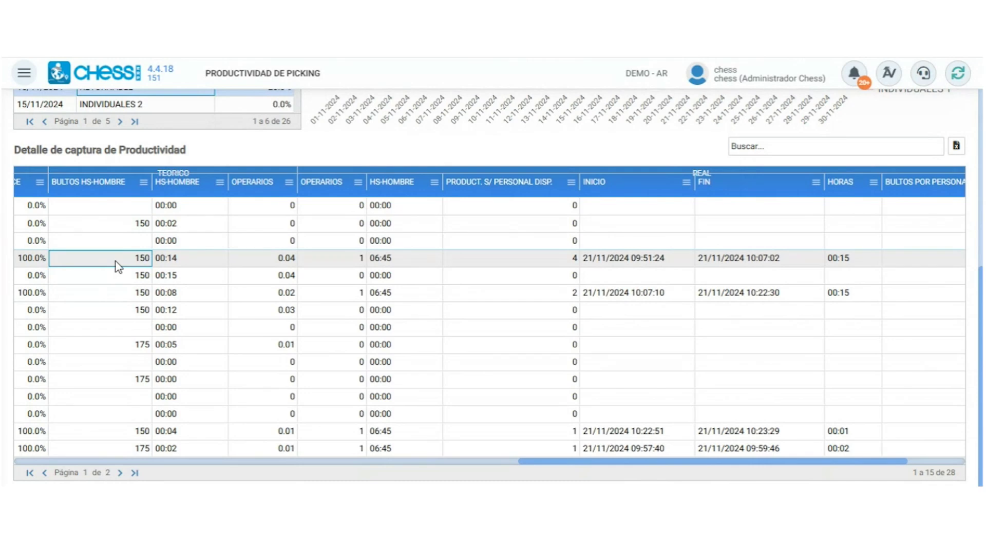
Check the theoretical HS-HOMBRE and OPERARIOS and the PRODUCT. S/ PERSONAL DISP. value of the 16/11/2024 RETORNABLE row.
left_click(190, 259)
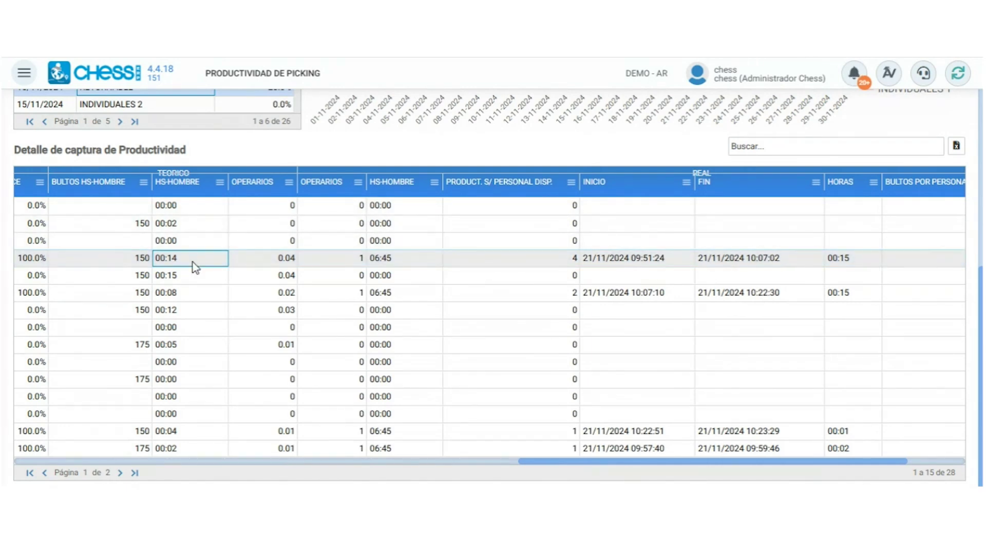
left_click(281, 259)
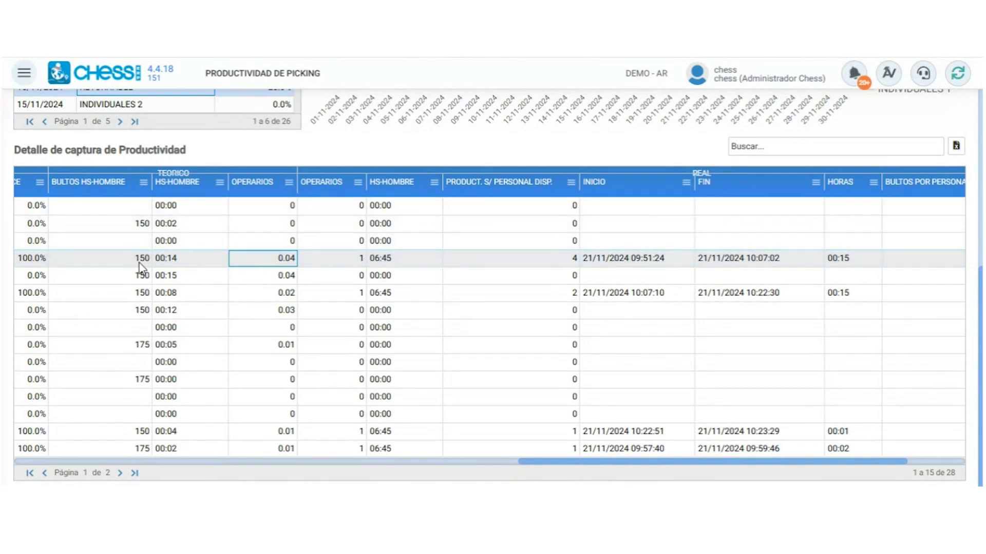
left_click(205, 258)
left_click(517, 260)
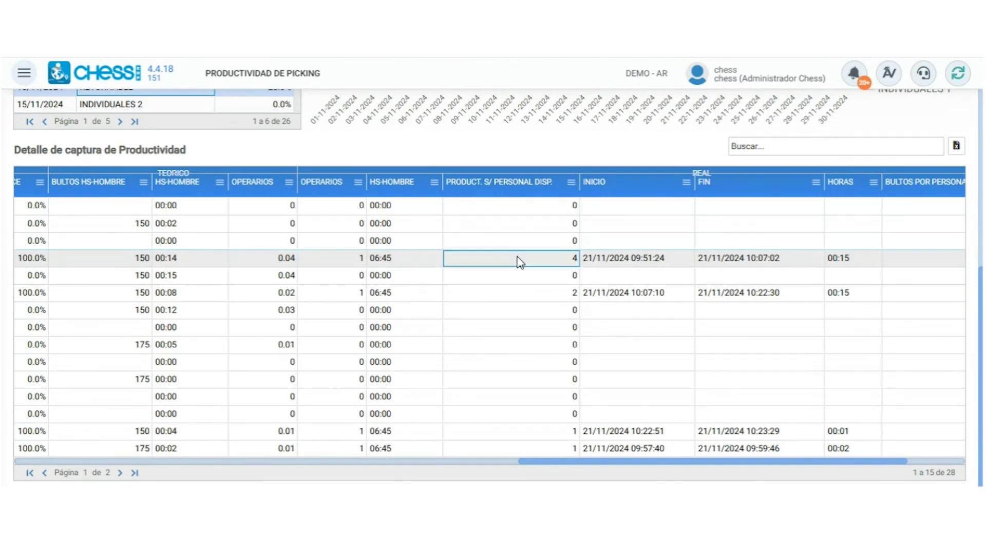
Examine the real INICIO and FIN times of the 16/11/2024 RETORNABLE row with an operator, and dismiss the meeting notification.
left_click_drag(626, 462, 656, 463)
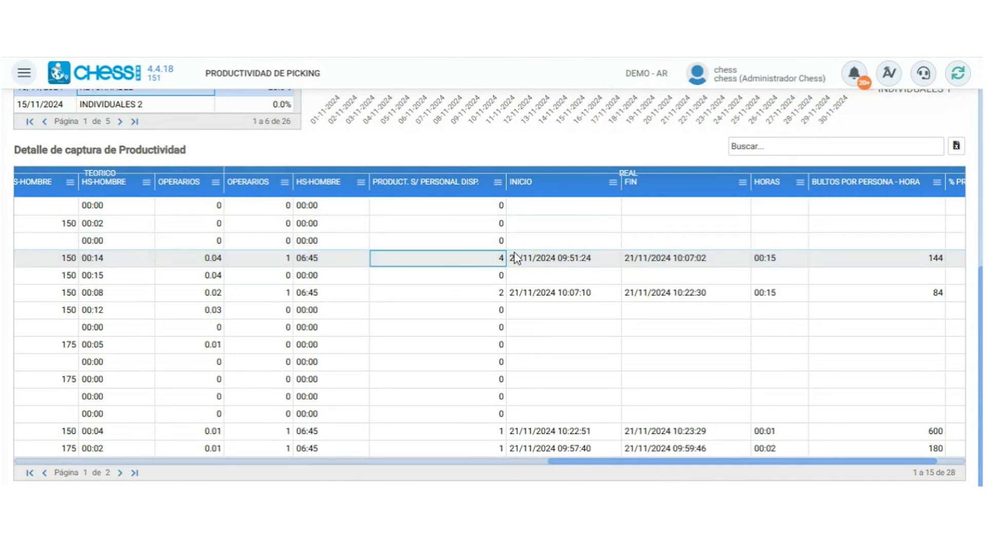
left_click_drag(699, 465, 748, 461)
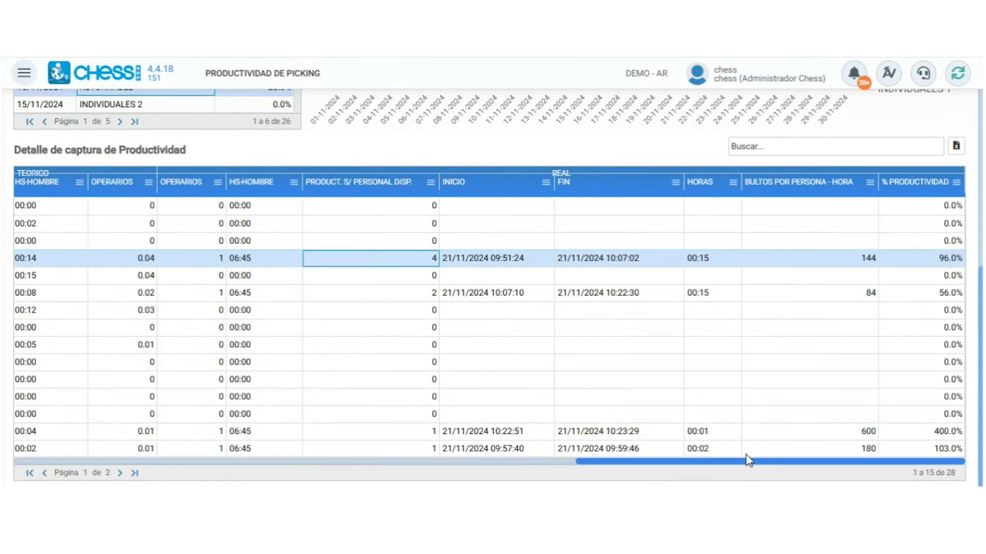
key("Right")
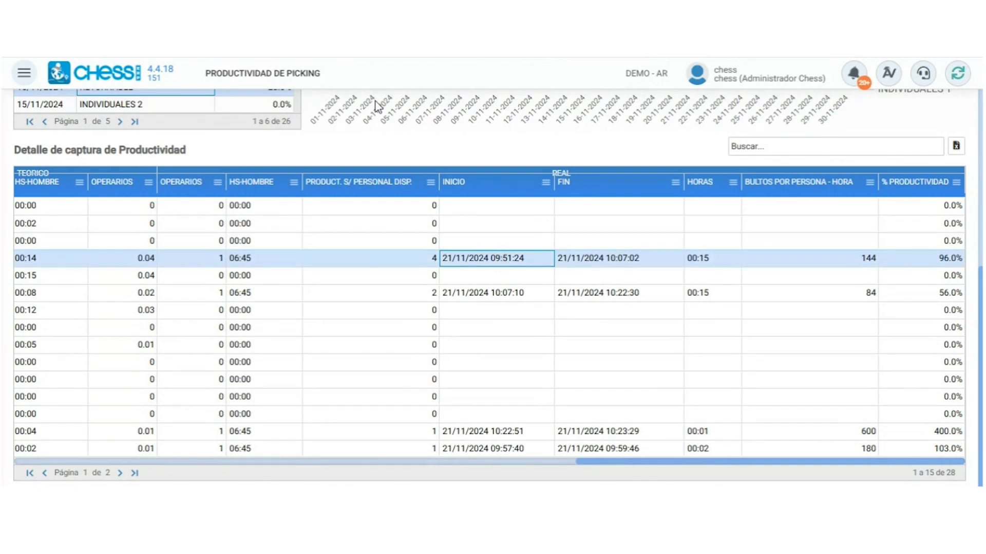
left_click(612, 263)
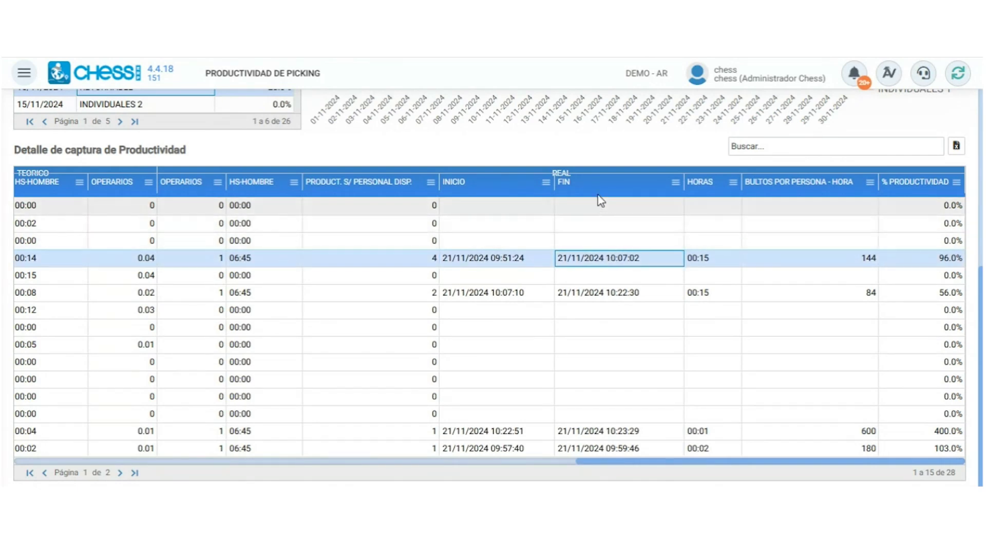
left_click(507, 261)
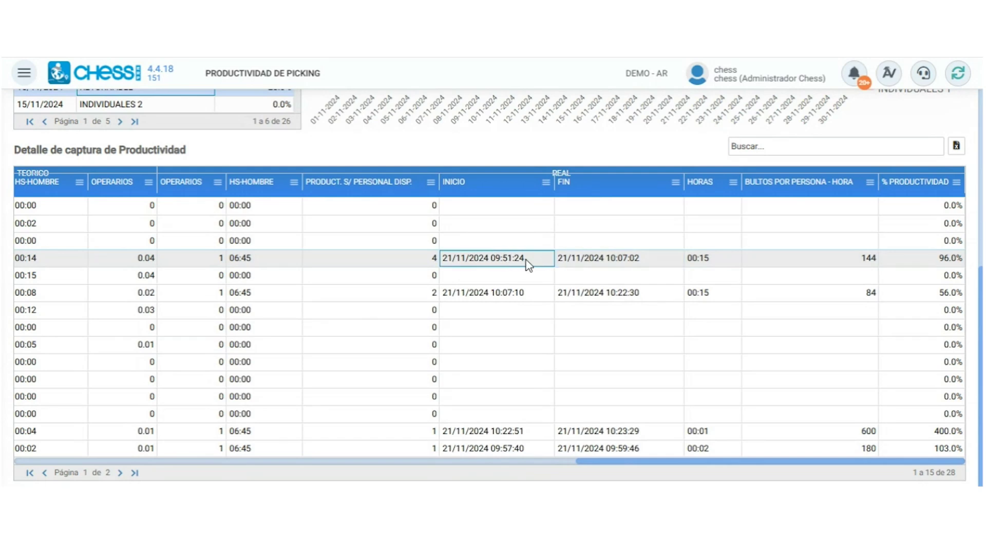
left_click(599, 265)
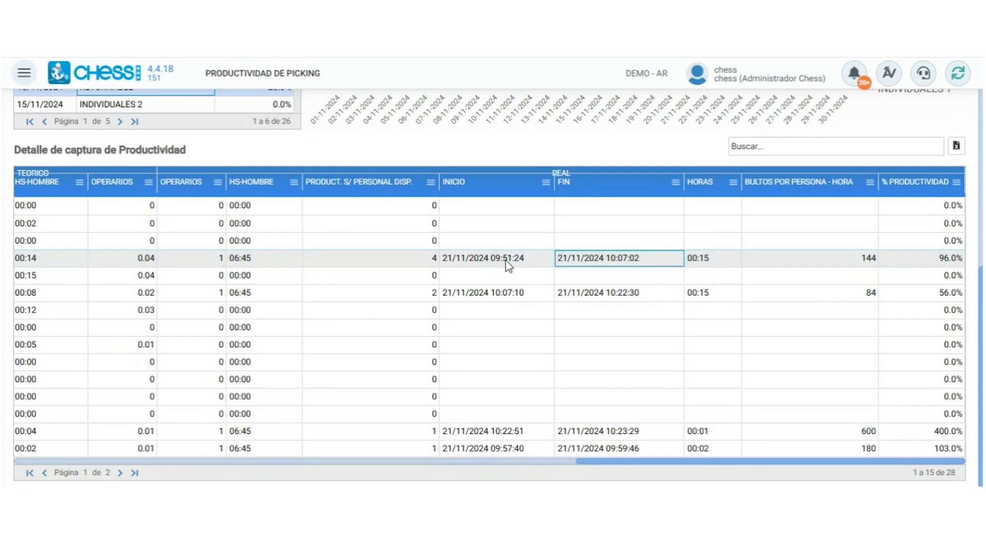
left_click(506, 262)
left_click(581, 262)
left_click(574, 258)
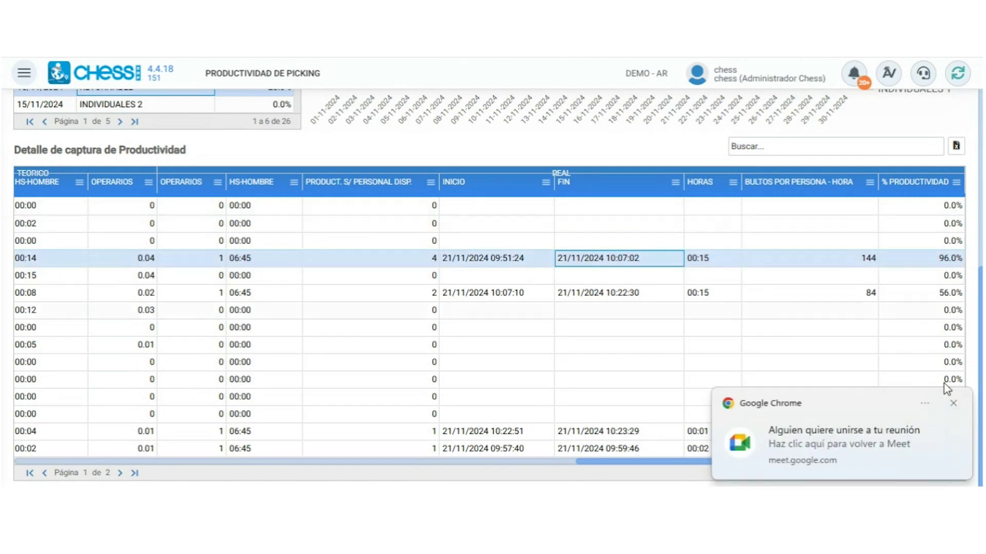
left_click(952, 403)
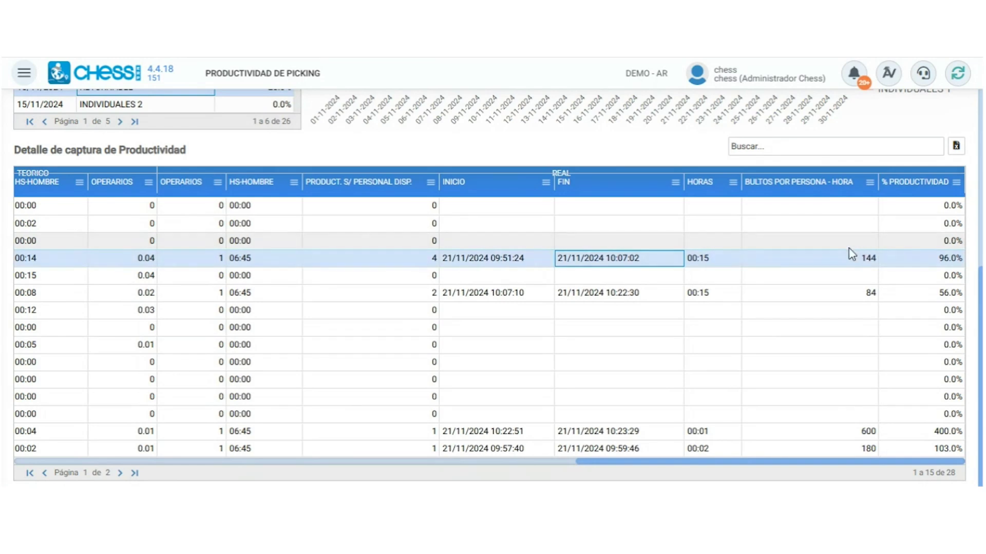
Compare BULTOS POR PERSONA - HORA with % PRODUCTIVIDAD in the 16/11/2024 RETORNABLE row with an operator.
left_click(867, 265)
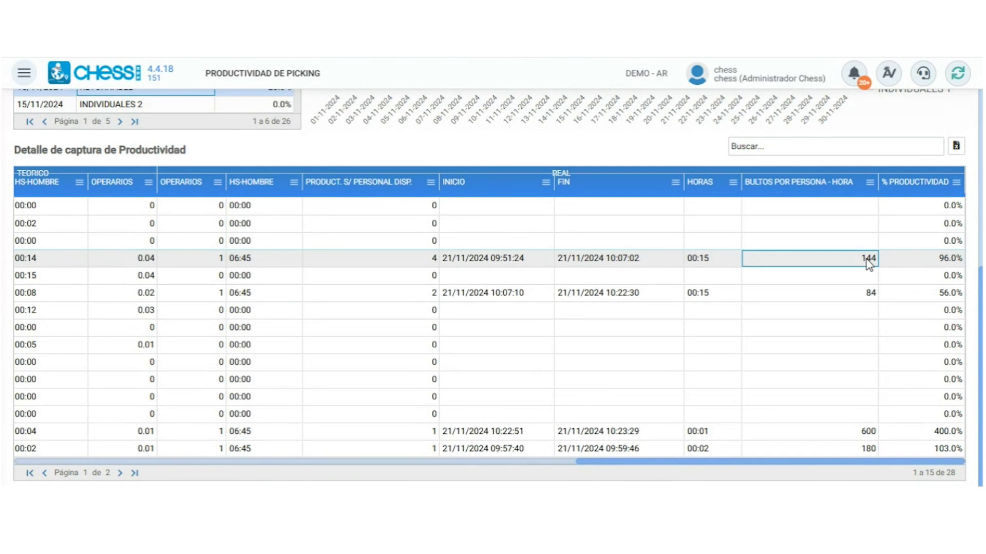
left_click(949, 263)
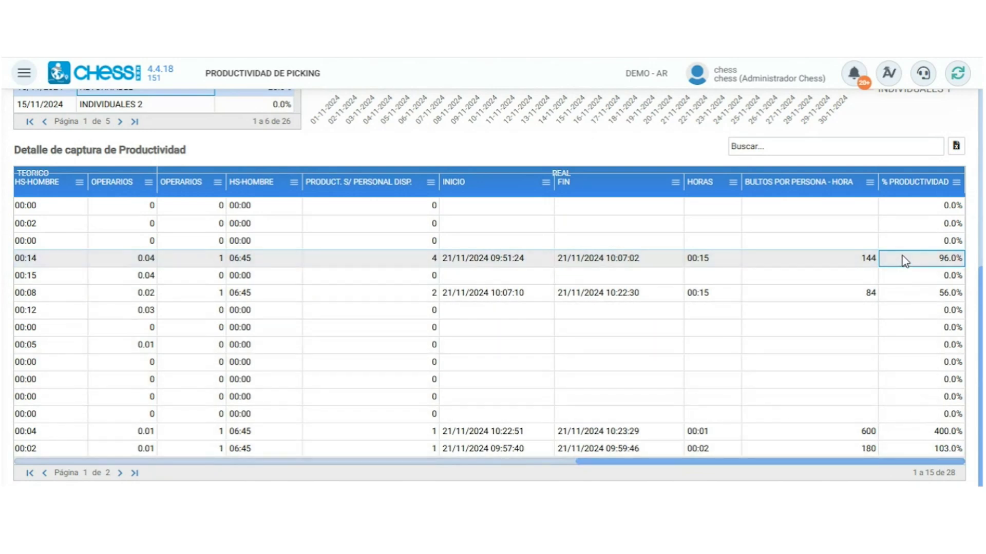
left_click(809, 264)
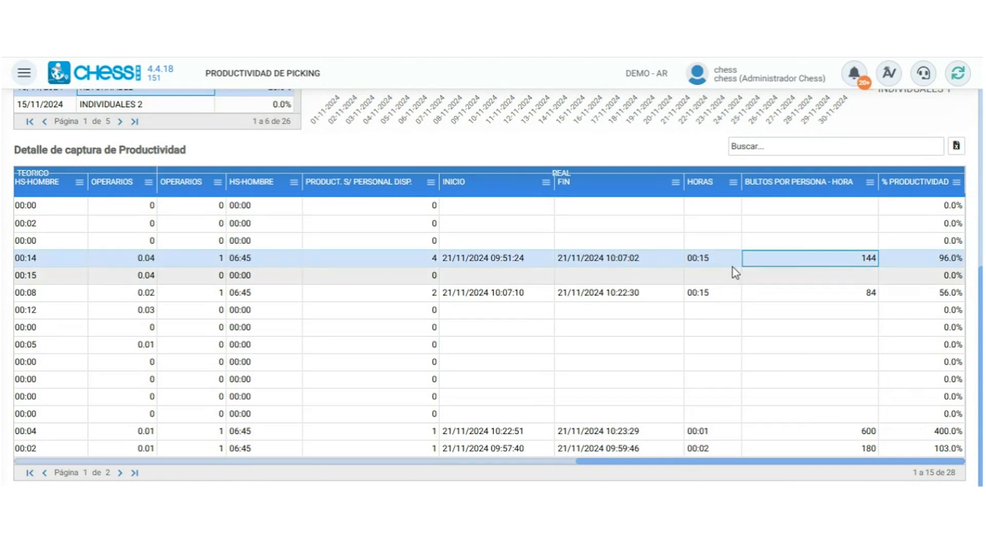
left_click(899, 259)
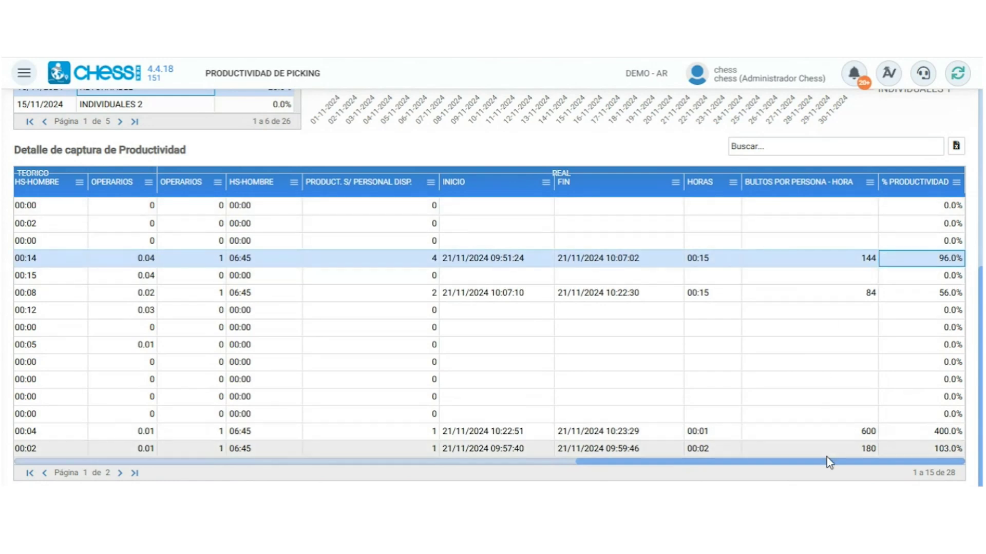
Examine the 15/11/2024 RETORNABLE row with an operator, from its quantities to pick through to % PRODUCTIVIDAD.
left_click_drag(829, 467, 883, 465)
left_click(78, 297)
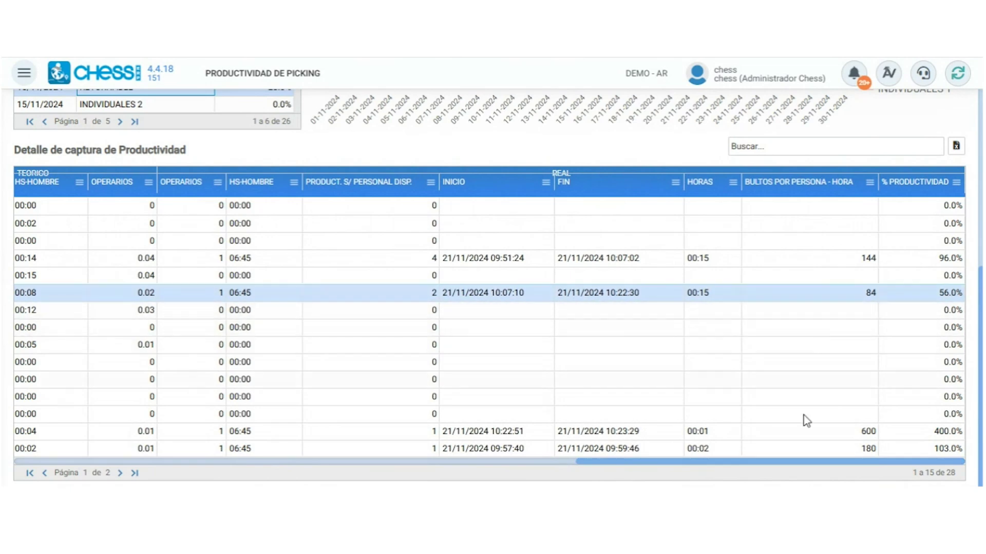
left_click_drag(722, 465, 202, 475)
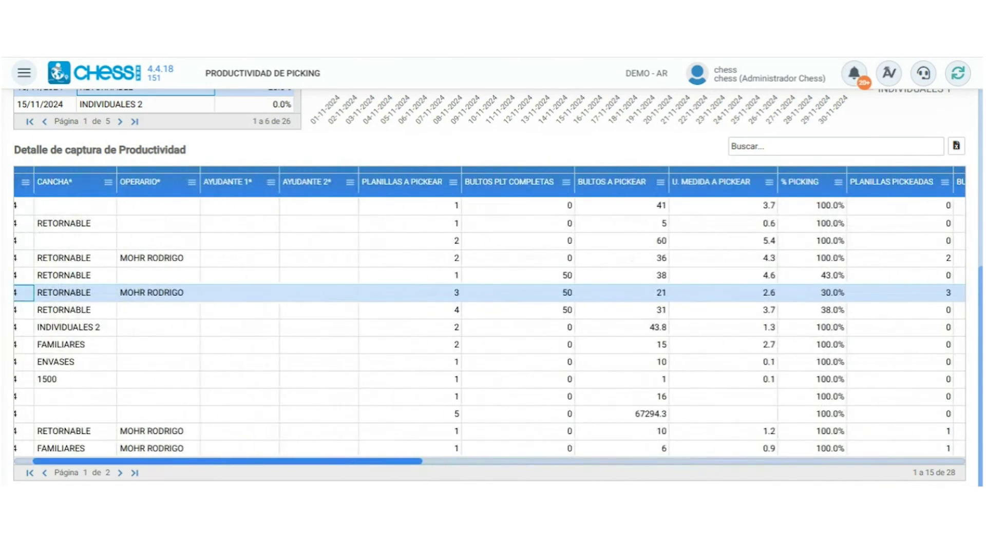
scroll(490, 316, "right", 2)
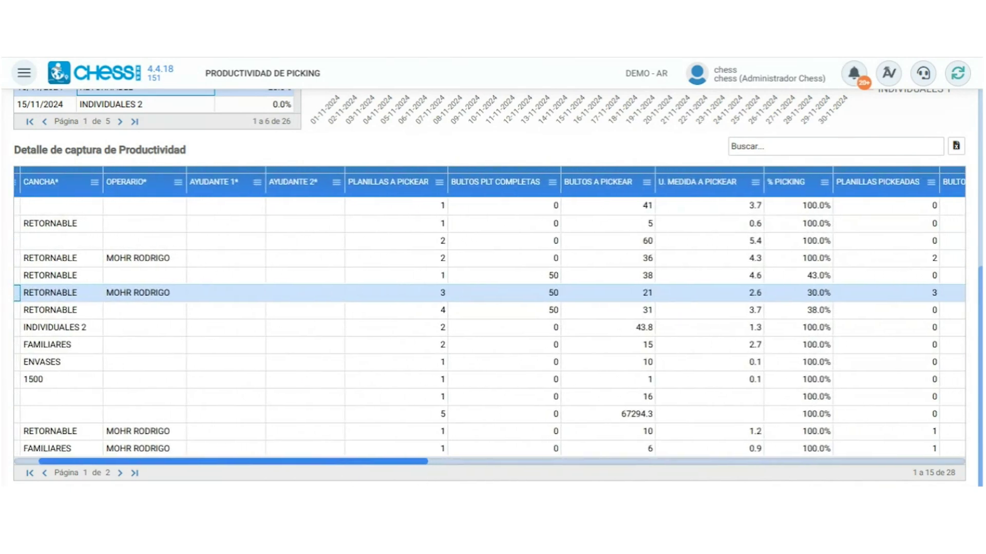
scroll(490, 315, "left", 4)
left_click(323, 295)
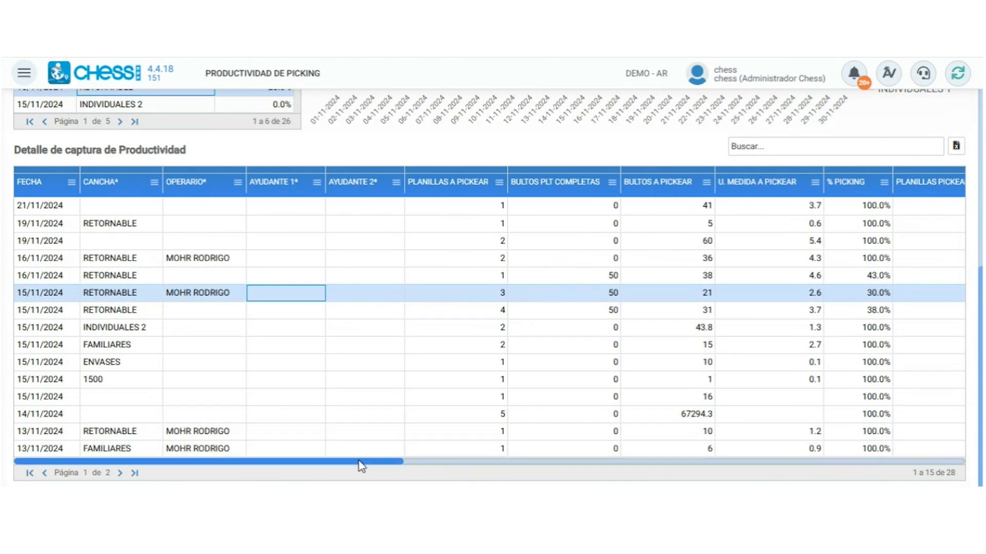
left_click_drag(362, 467, 424, 464)
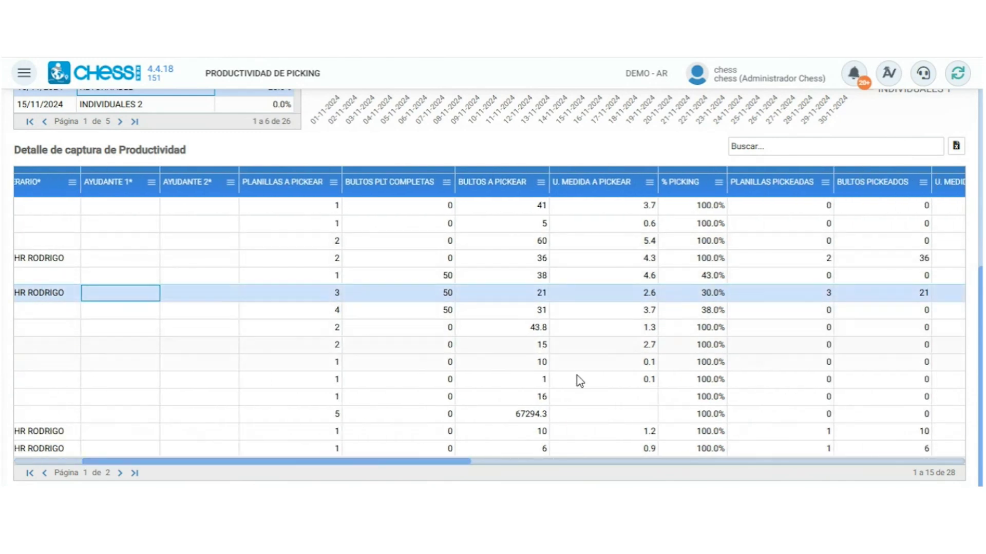
left_click_drag(432, 465, 887, 462)
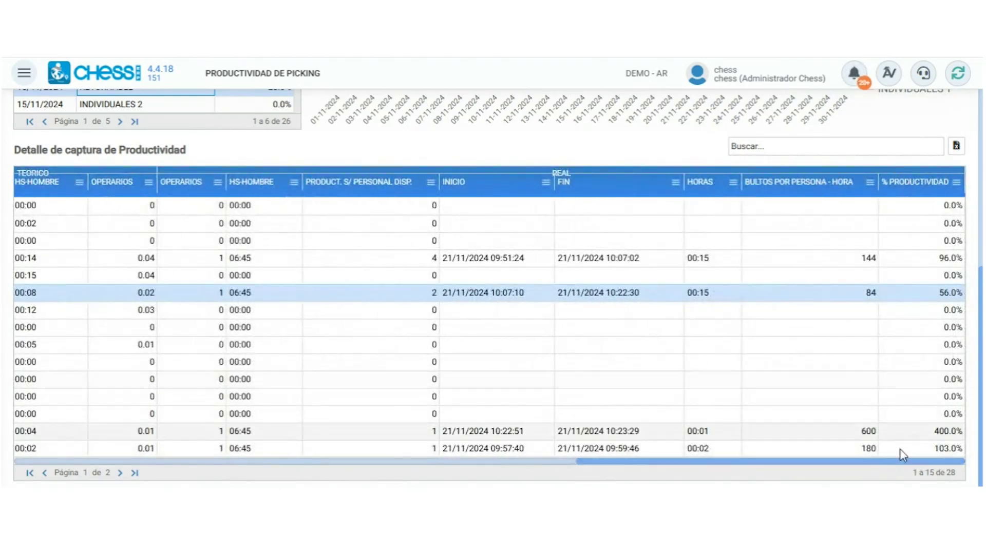
Identify the 13/11/2024 RETORNABLE row in the first columns and check its real HORAS and productivity values.
left_click_drag(748, 465, 97, 466)
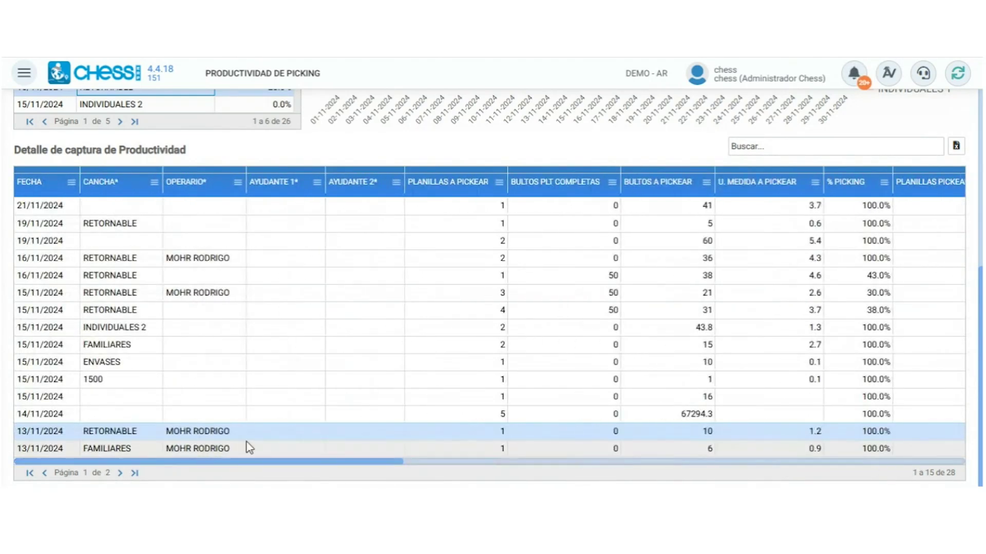
left_click(271, 435)
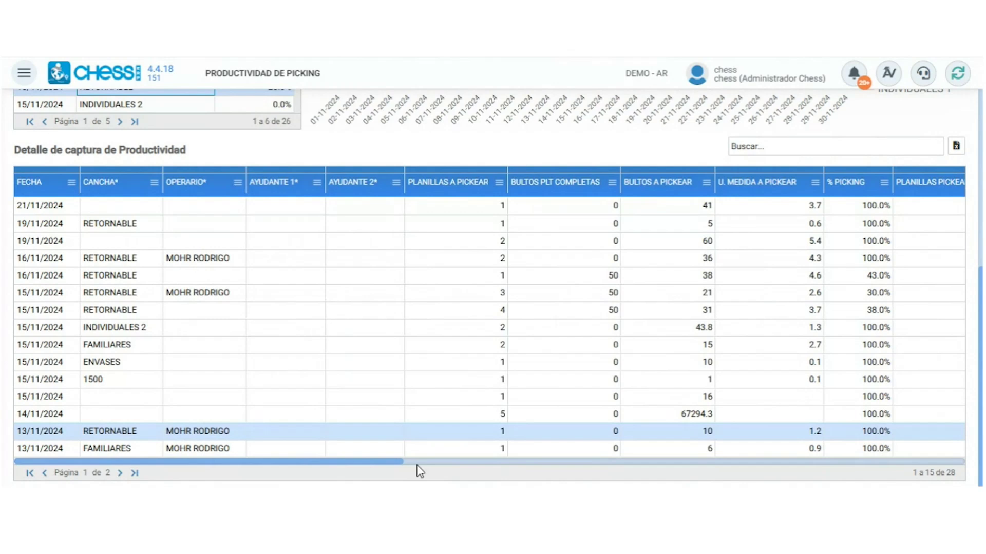
left_click_drag(386, 465, 948, 466)
left_click(715, 433)
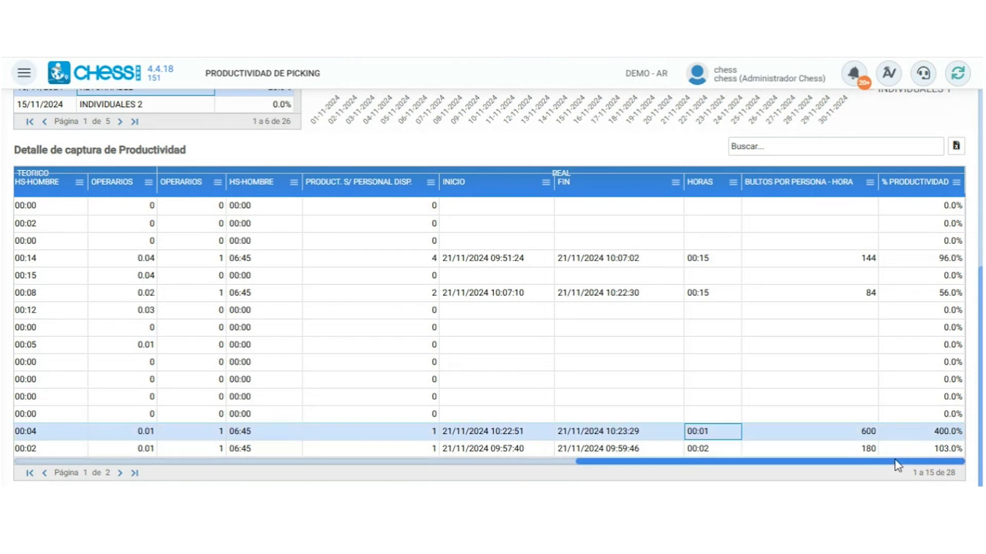
Examine the 13/11/2024 FAMILIARES row, covering its cancha, operator, real HORAS and % PRODUCTIVIDAD.
left_click(718, 455)
left_click_drag(718, 462, 850, 475)
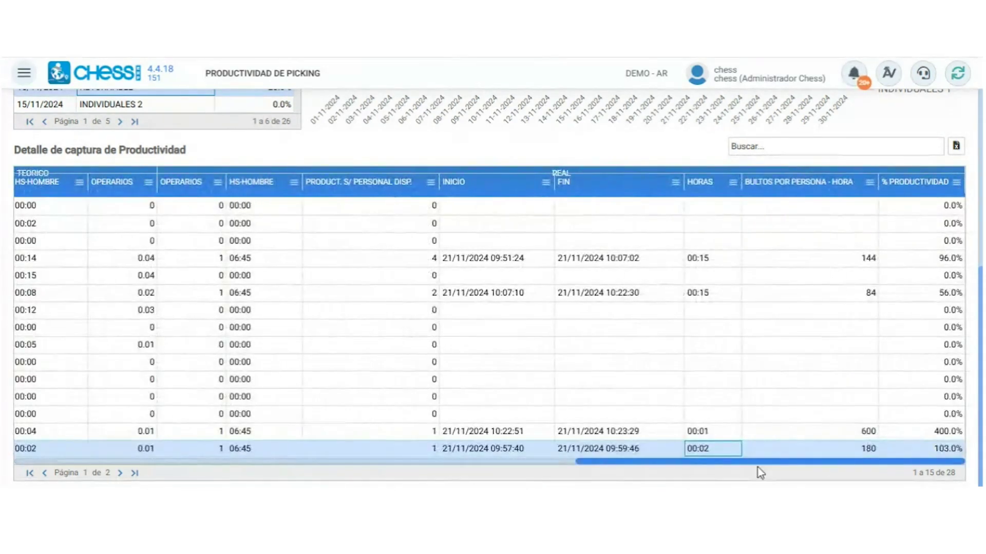
left_click_drag(759, 464, 194, 480)
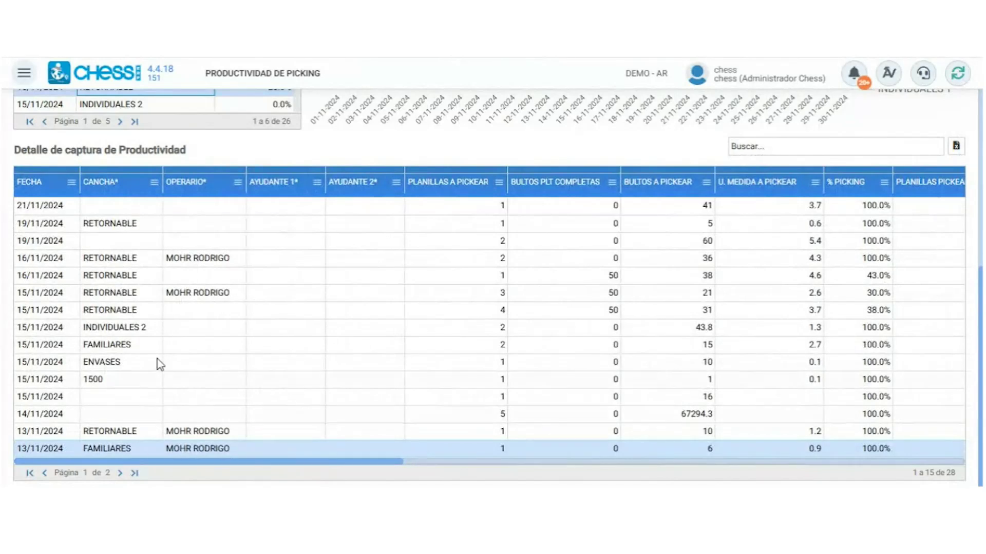
left_click(125, 452)
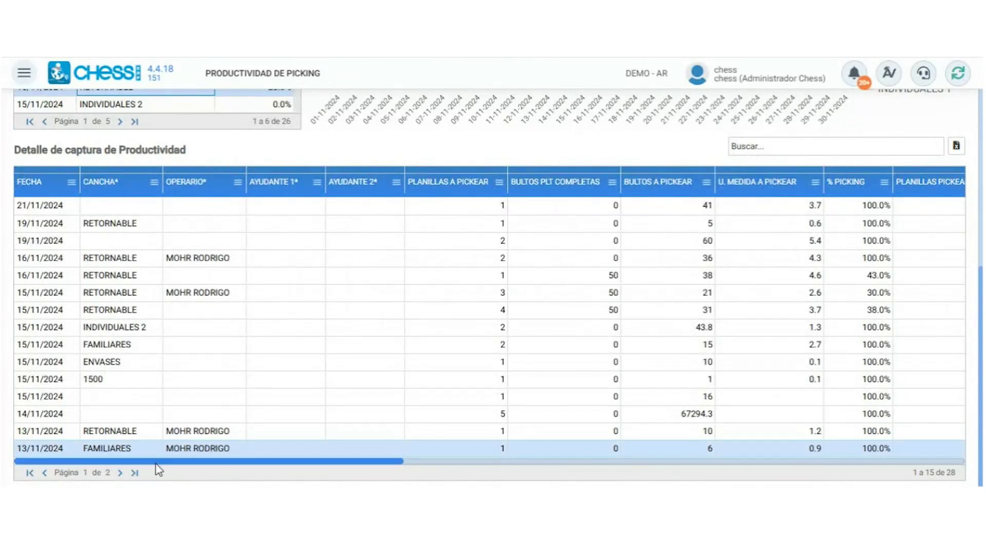
left_click_drag(165, 463, 849, 481)
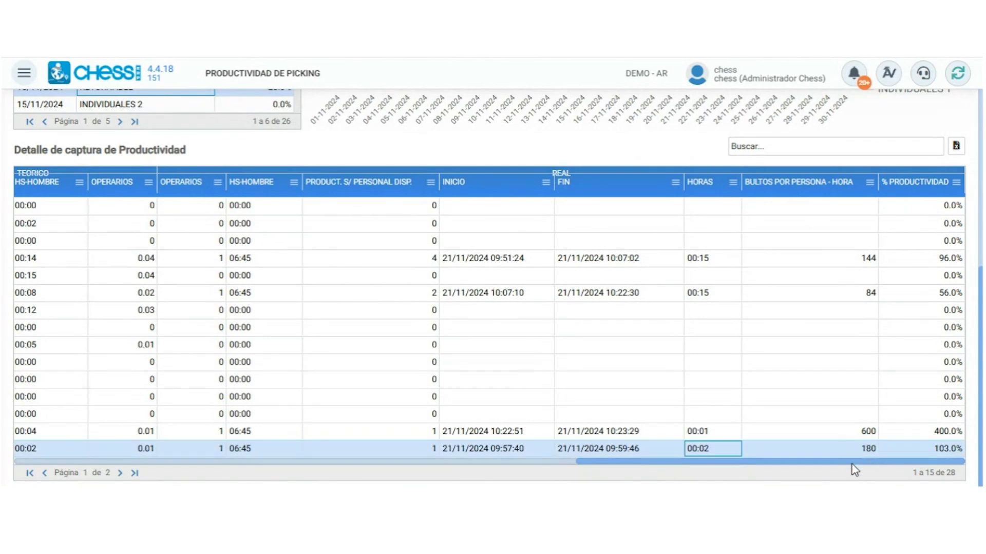
left_click_drag(853, 465, 941, 452)
left_click(941, 451)
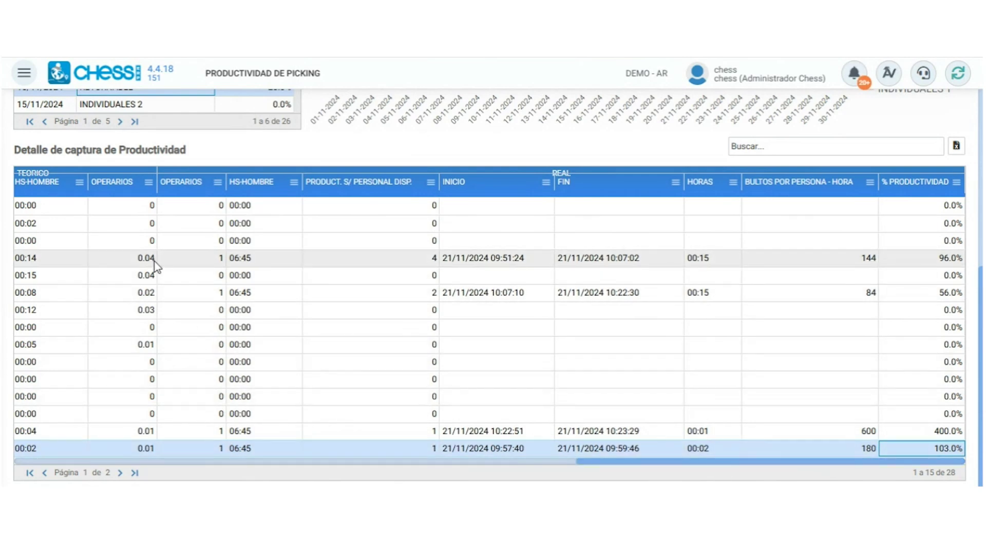
Go to page 2 of the capture detail and examine the 11/11/2024 ENVASES row through to its real times and productivity.
left_click(120, 473)
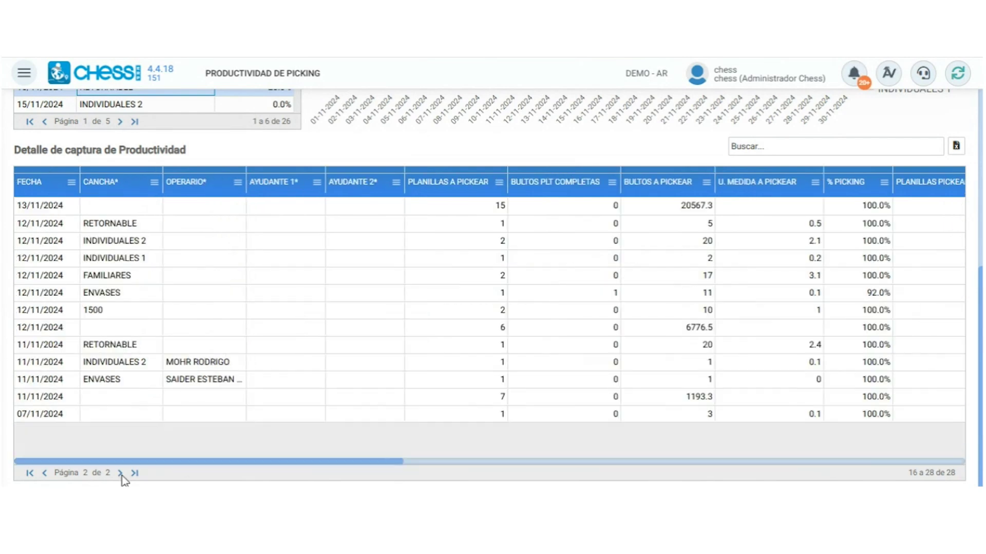
left_click(203, 380)
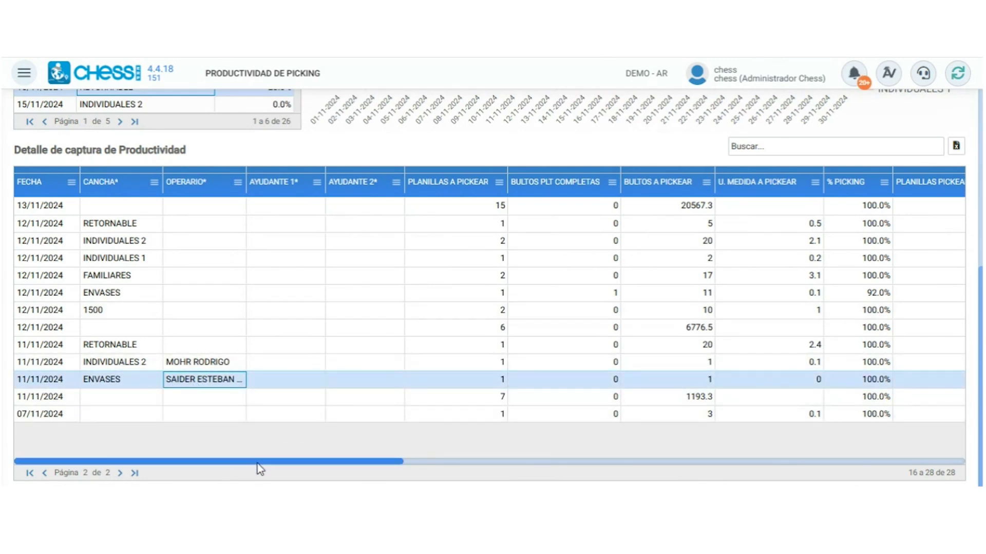
left_click_drag(257, 464, 822, 470)
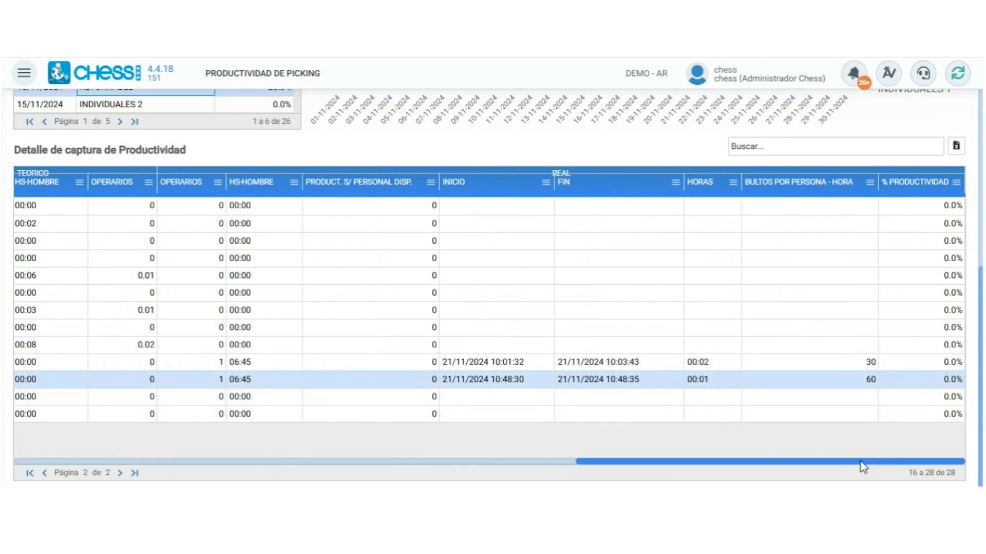
left_click_drag(862, 463, 255, 472)
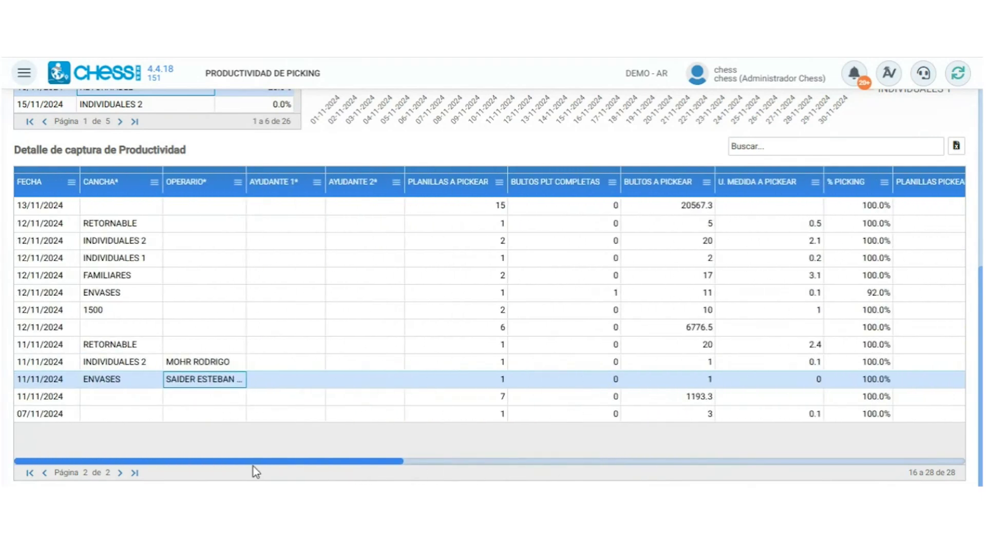
left_click_drag(321, 464, 883, 463)
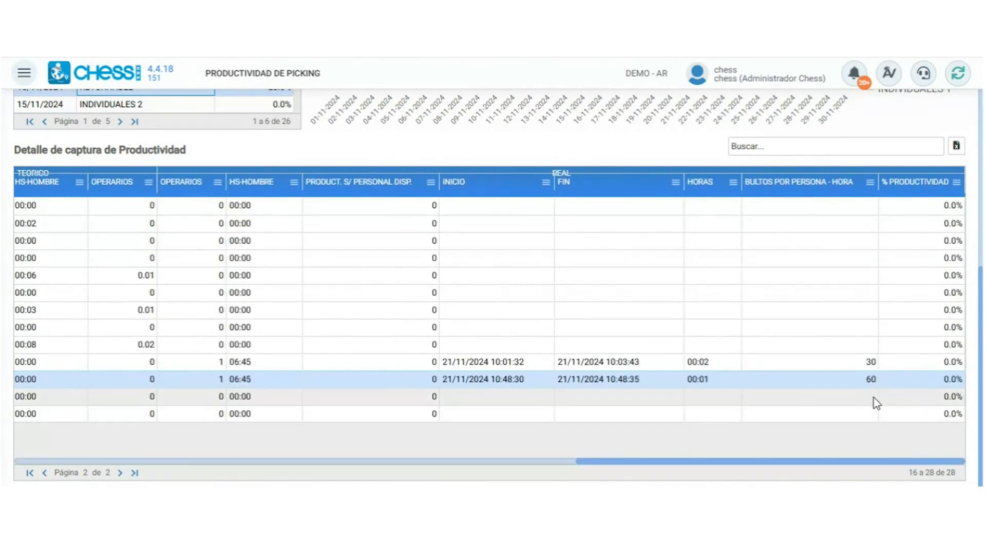
Check BULTOS POR PERSONA - HORA, the first columns and % PRODUCTIVIDAD of the 11/11/2024 INDIVIDUALES 2 row.
left_click(831, 373)
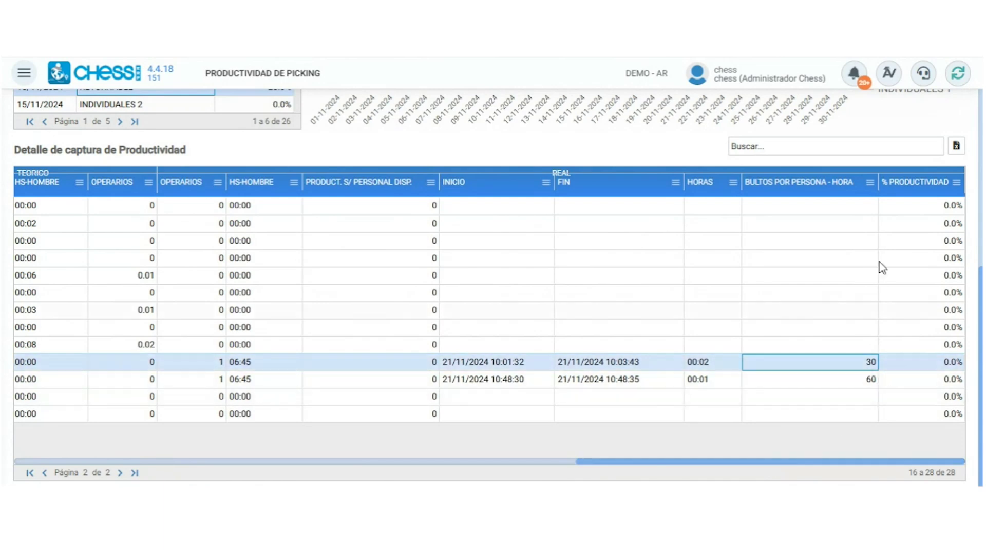
left_click_drag(799, 462, 236, 463)
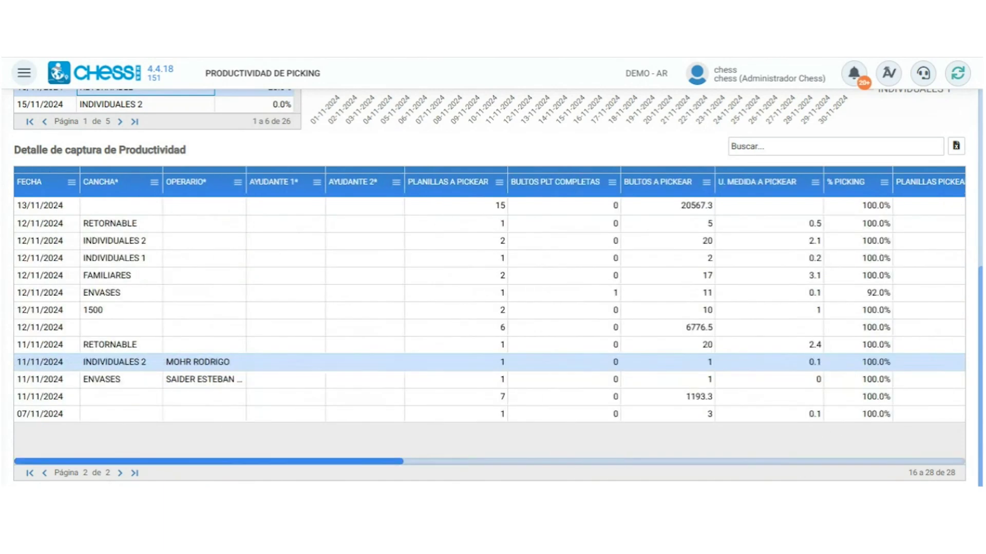
left_click(369, 368)
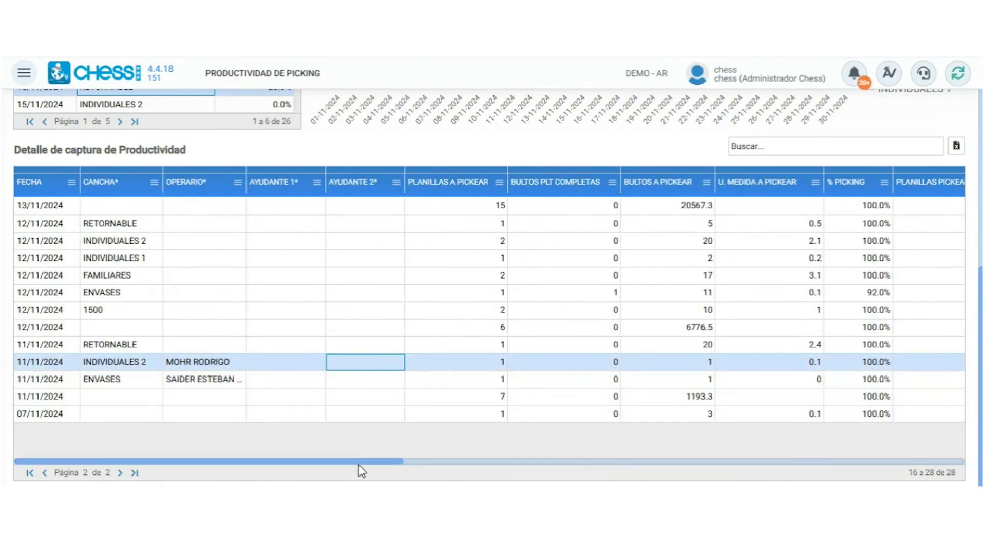
left_click_drag(359, 466, 924, 483)
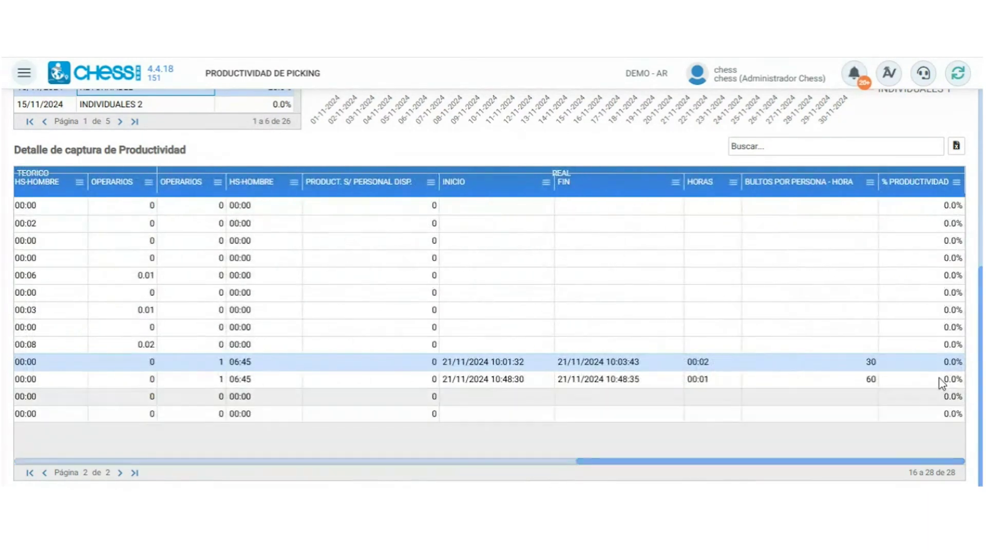
Compare the 11/11/2024 INDIVIDUALES 2 and ENVASES rows by % PRODUCTIVIDAD, cancha and operator.
left_click(944, 367)
left_click(923, 381)
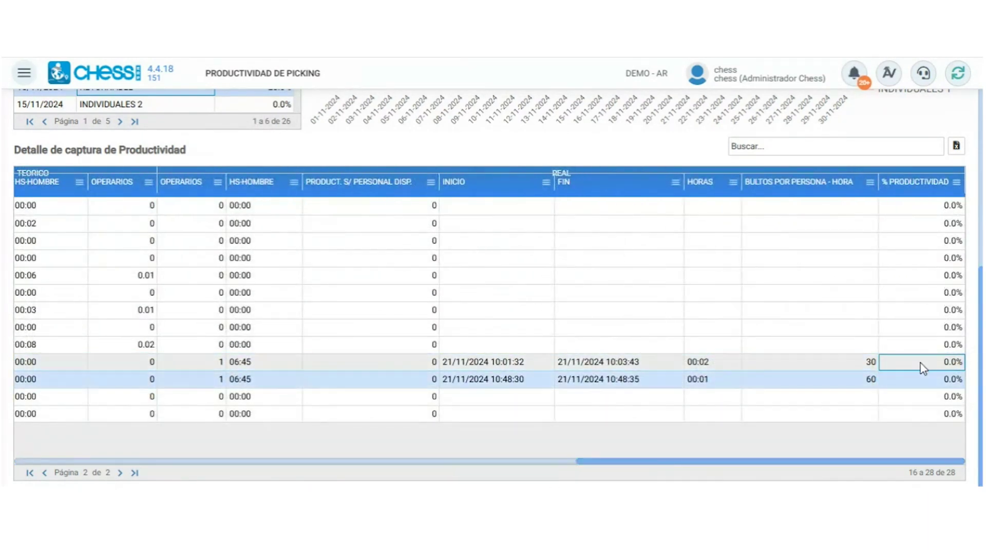
left_click(921, 365)
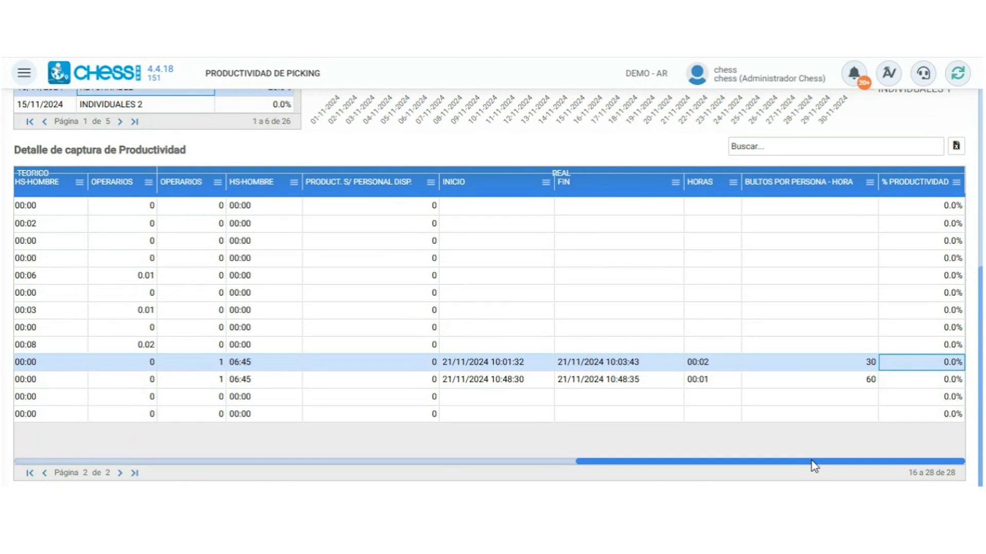
left_click_drag(814, 466, 253, 463)
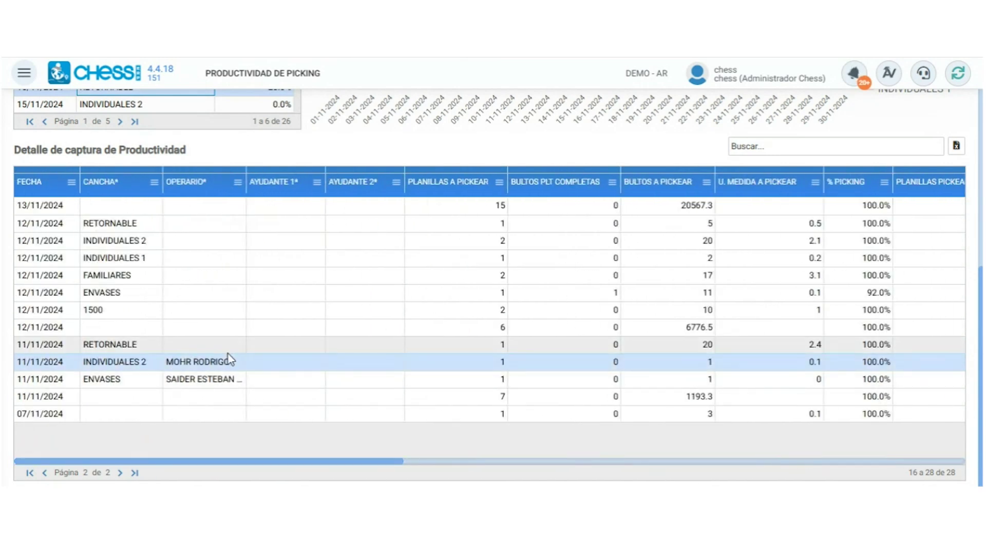
left_click(318, 380)
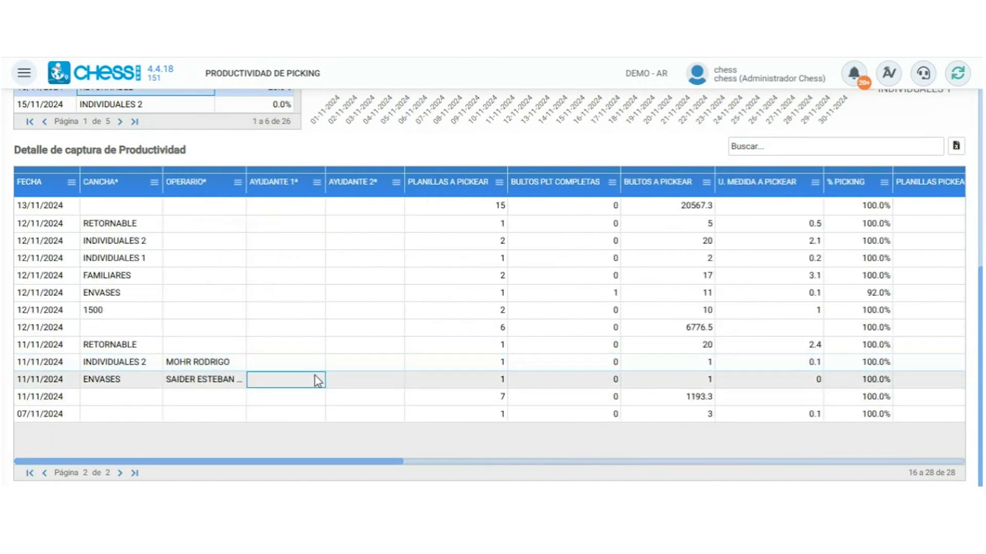
left_click(306, 365)
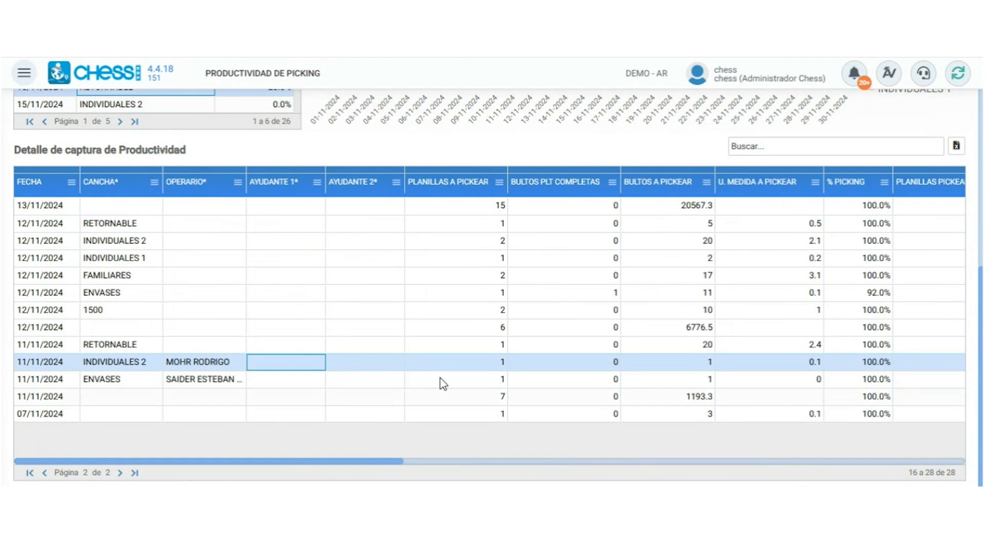
Review the productivity summaries and charts by operario and by cancha against the capture detail, including its real-time columns.
scroll(575, 389, "up", 3)
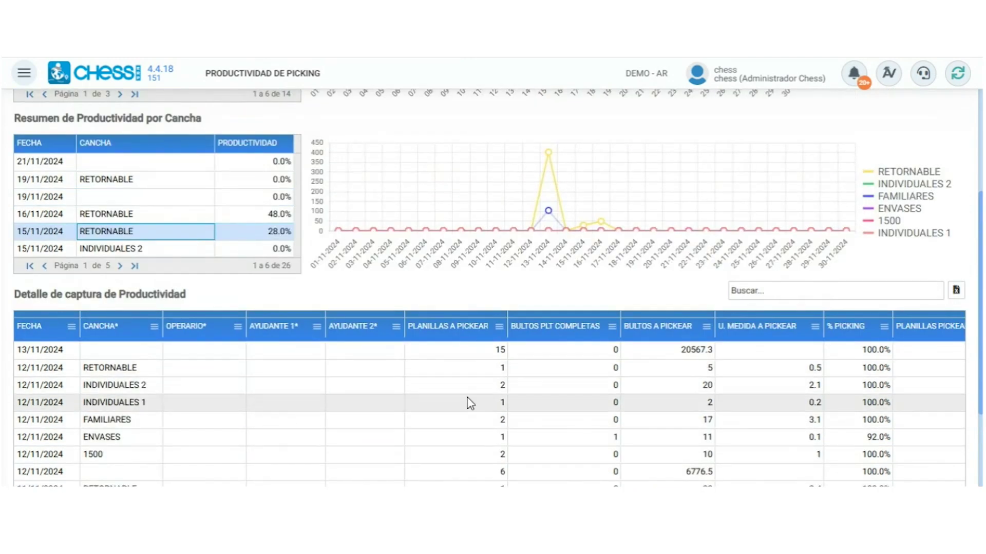
scroll(503, 385, "down", 3)
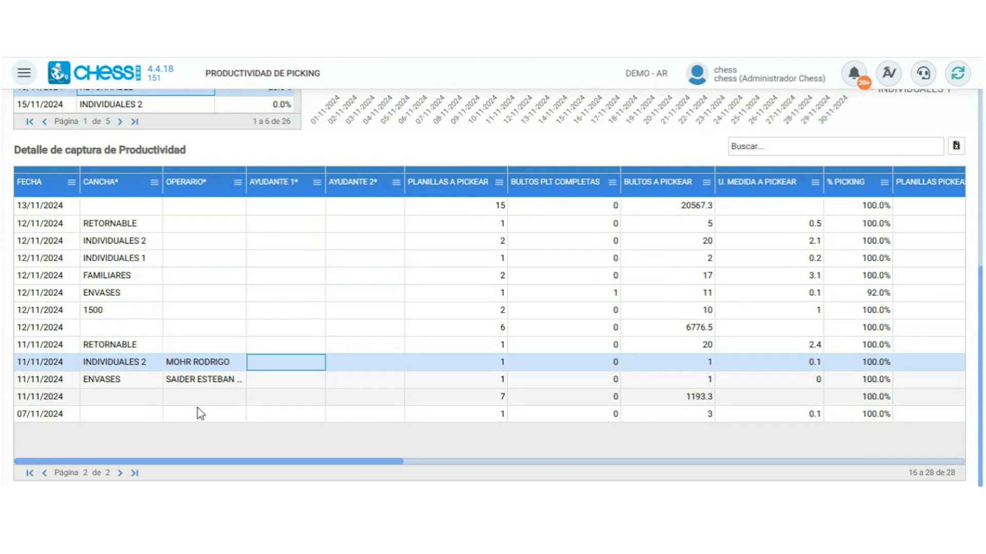
scroll(504, 345, "up", 2)
scroll(505, 345, "up", 5)
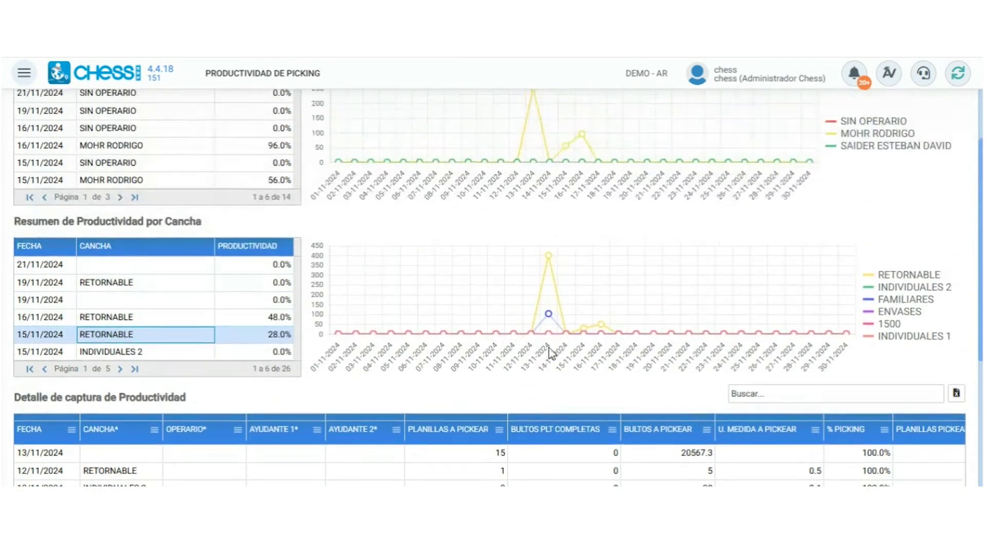
scroll(535, 341, "down", 7)
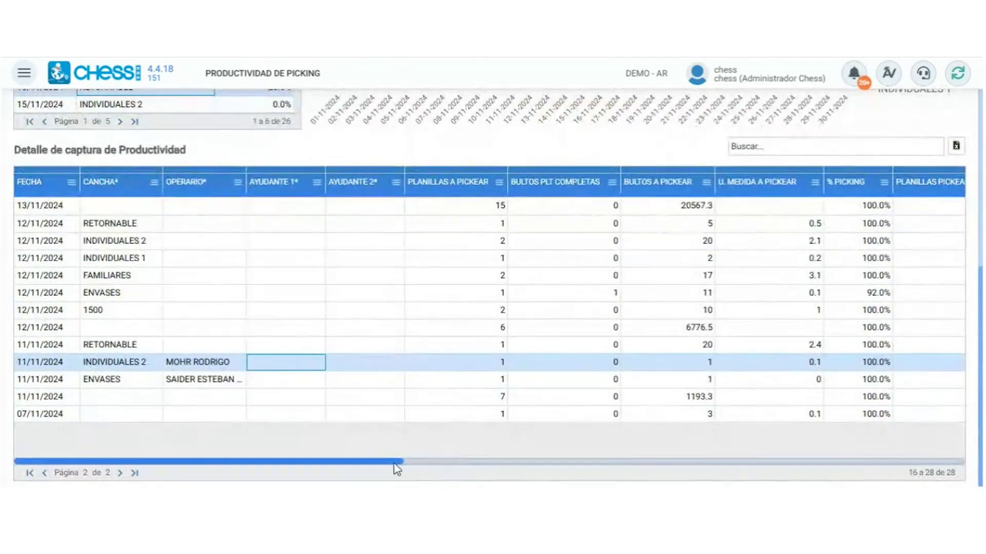
left_click_drag(396, 461, 965, 462)
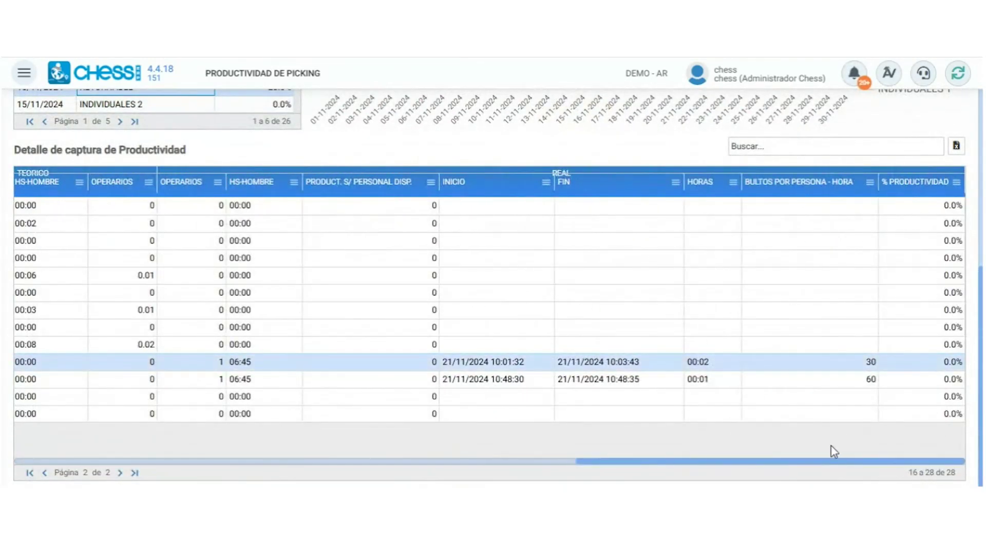
scroll(549, 366, "up", 8)
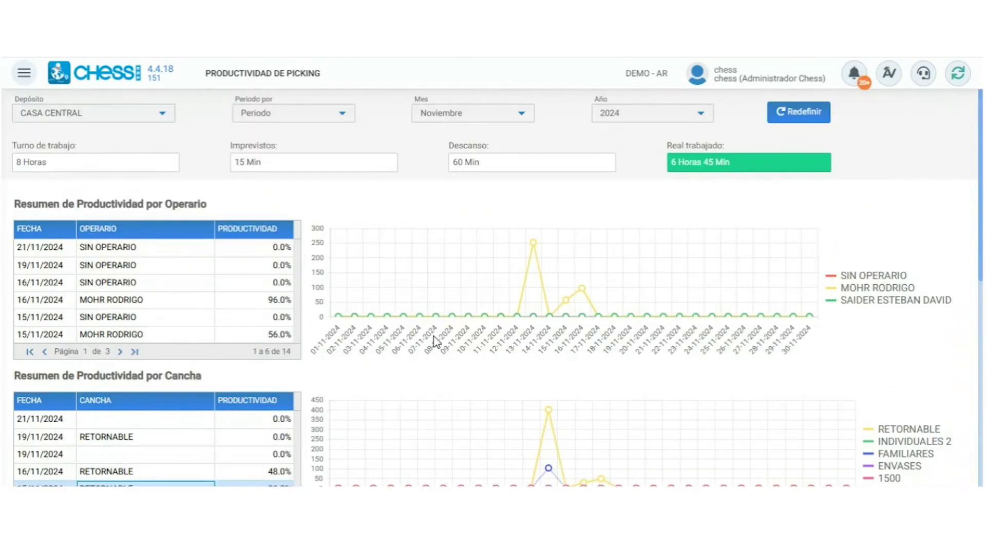
scroll(433, 340, "down", 3)
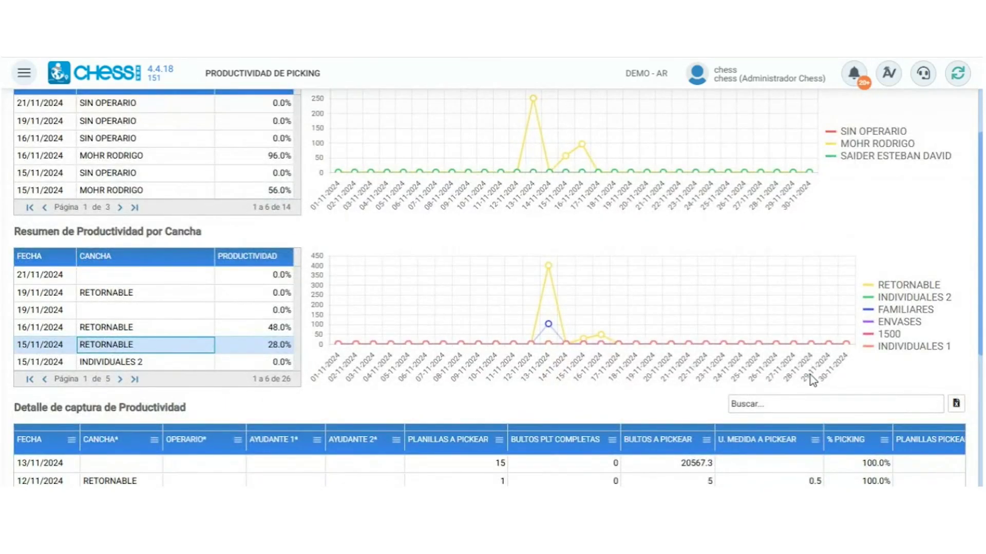
scroll(814, 380, "down", 5)
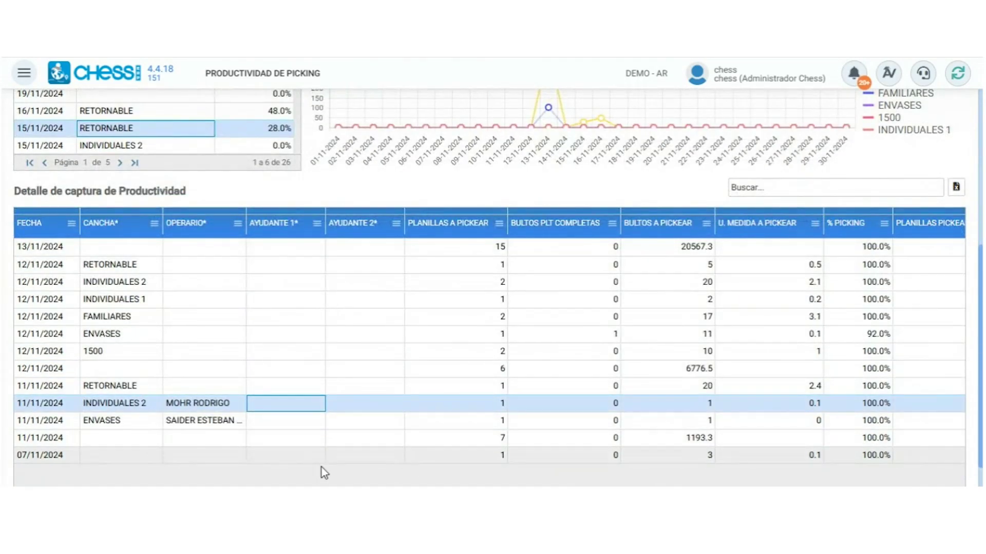
Export the productivity capture detail to XLS and select header row 2 in the resulting Excel sheet.
left_click(956, 187)
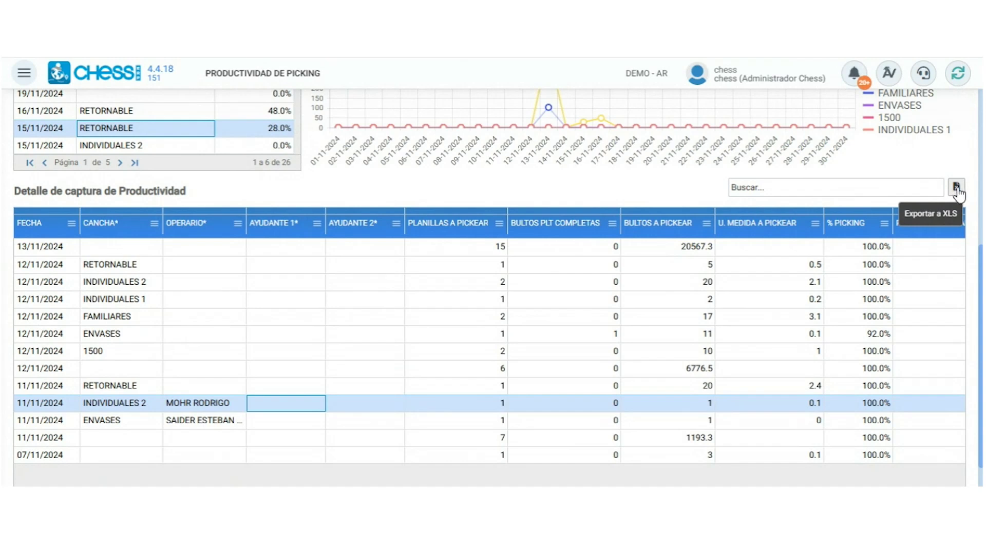
left_click(956, 188)
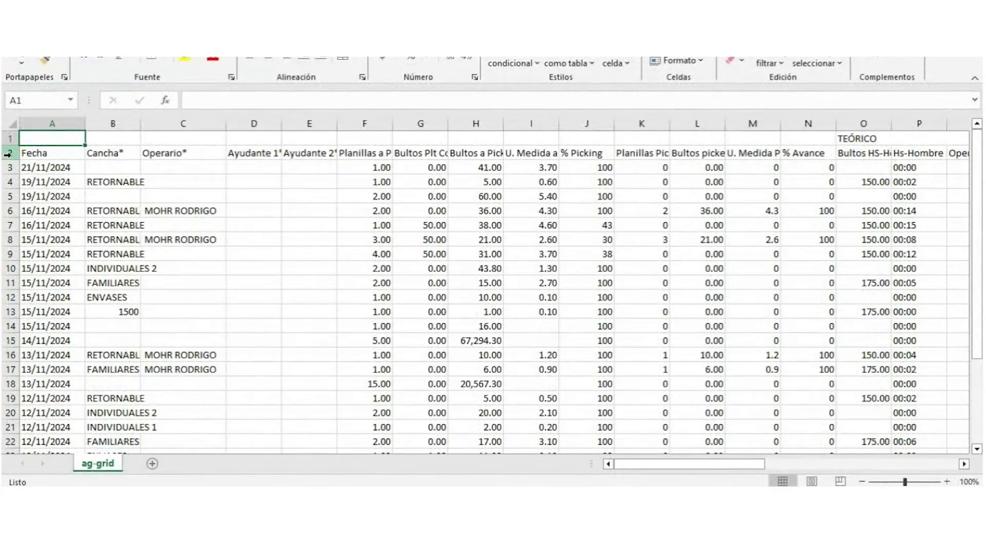
left_click(10, 153)
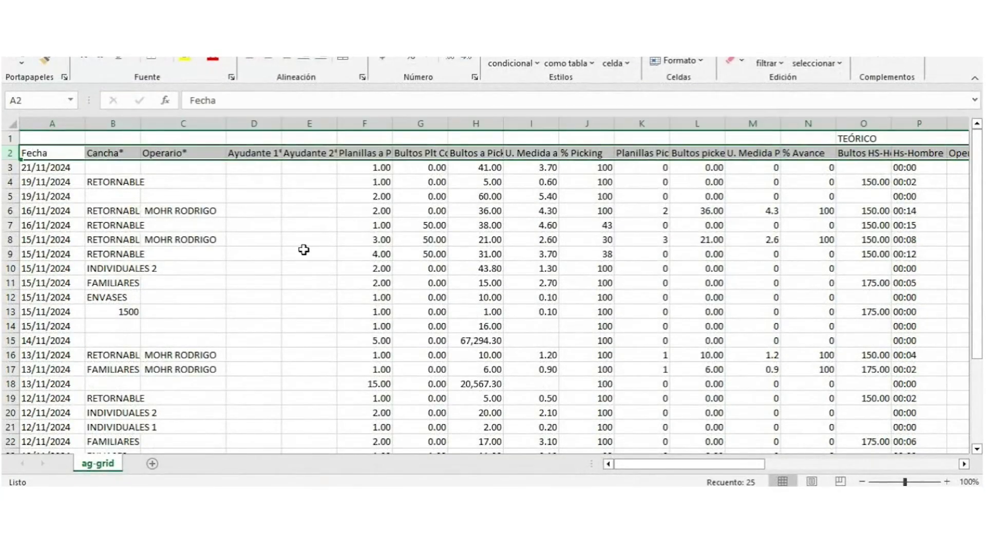
left_click_drag(679, 464, 639, 465)
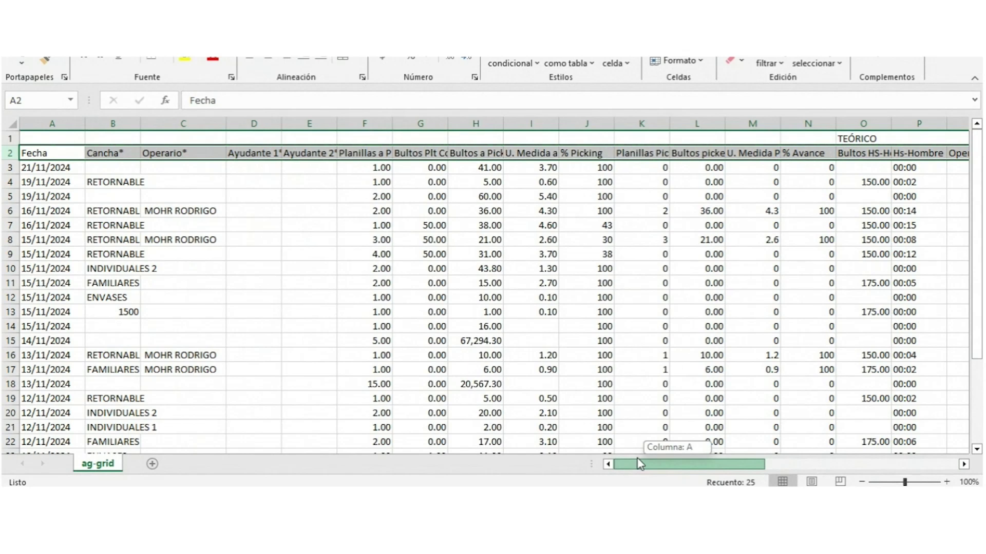
Adjust the widths of columns D to H so the headers from Ayudante 1 to Bultos a Pickear are readable.
left_click_drag(503, 123, 527, 123)
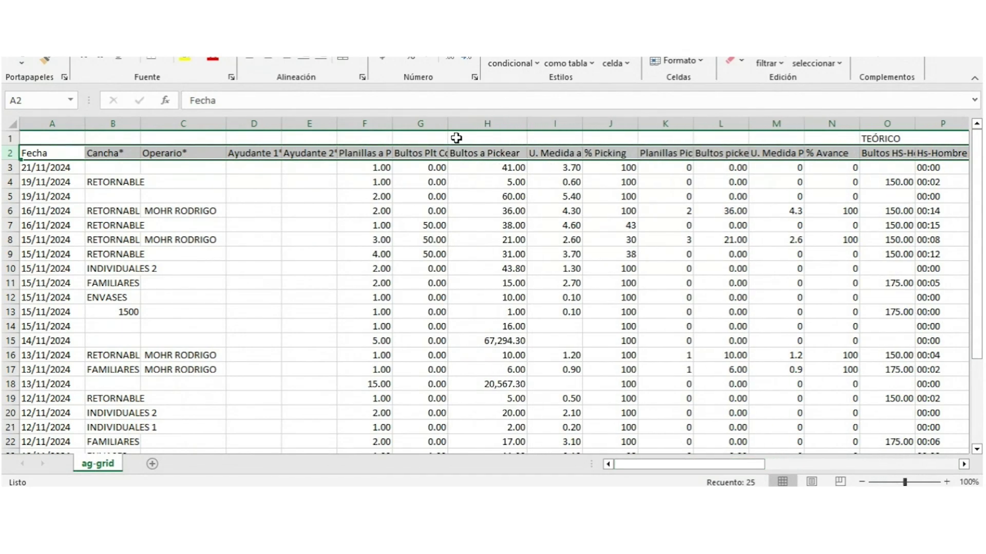
double_click(448, 123)
double_click(392, 123)
left_click_drag(336, 123, 374, 129)
mouse_move(281, 129)
left_mouse_down()
mouse_move(321, 132)
mouse_move(291, 125)
left_mouse_up()
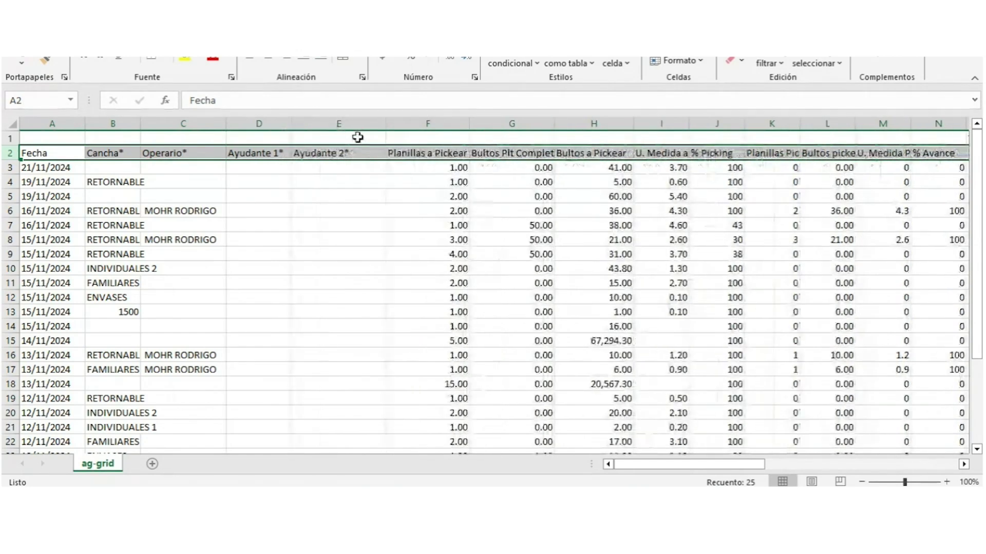
left_click_drag(386, 127, 353, 133)
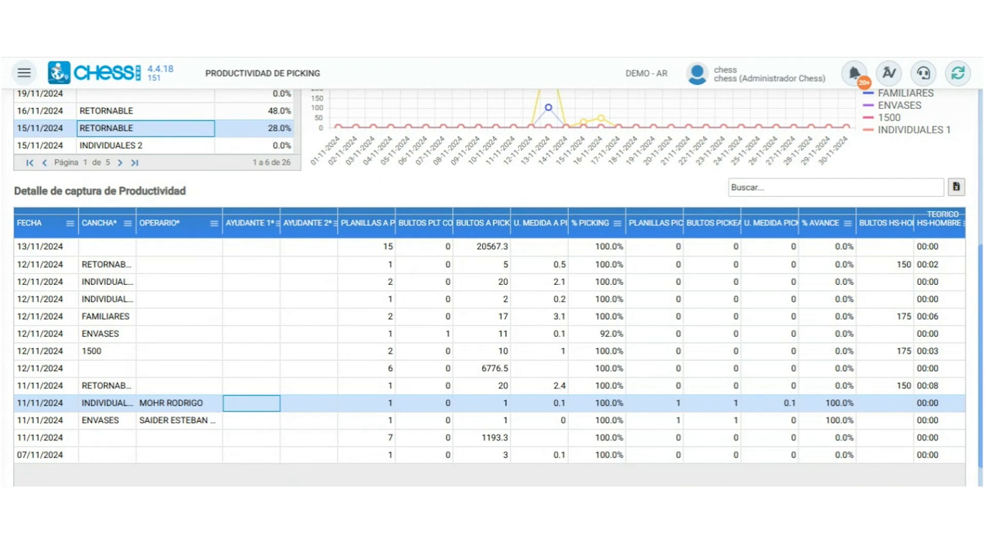
Switch to the ChessERP Canchas de Picking window and review the RETORNABLE cancha's enabled users and associated almacenes.
mouse_move(462, 480)
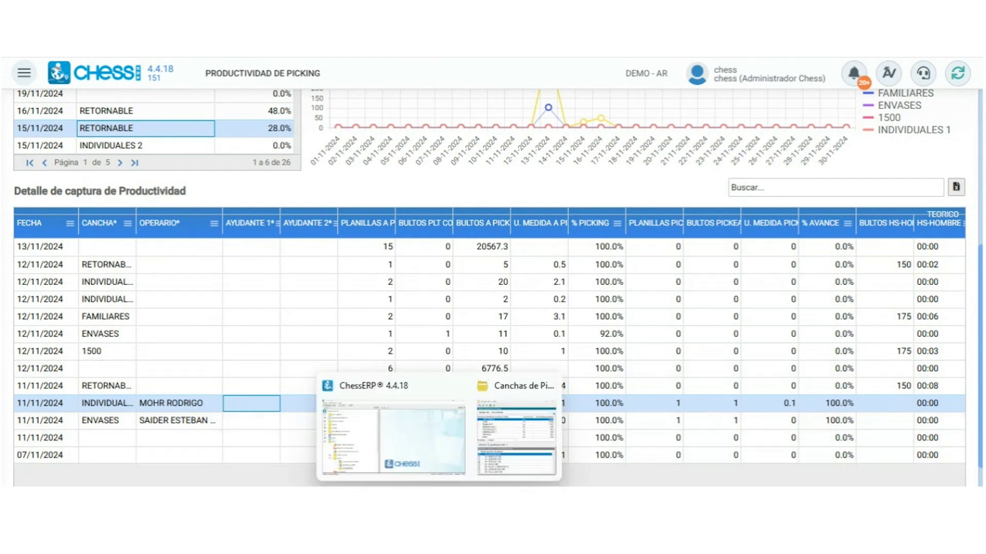
left_click(501, 454)
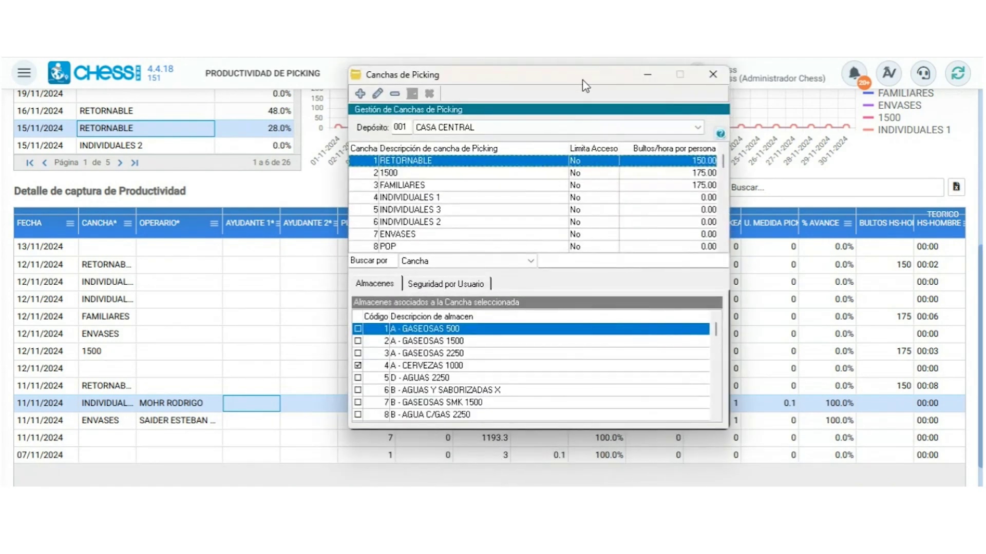
left_click_drag(583, 87, 499, 61)
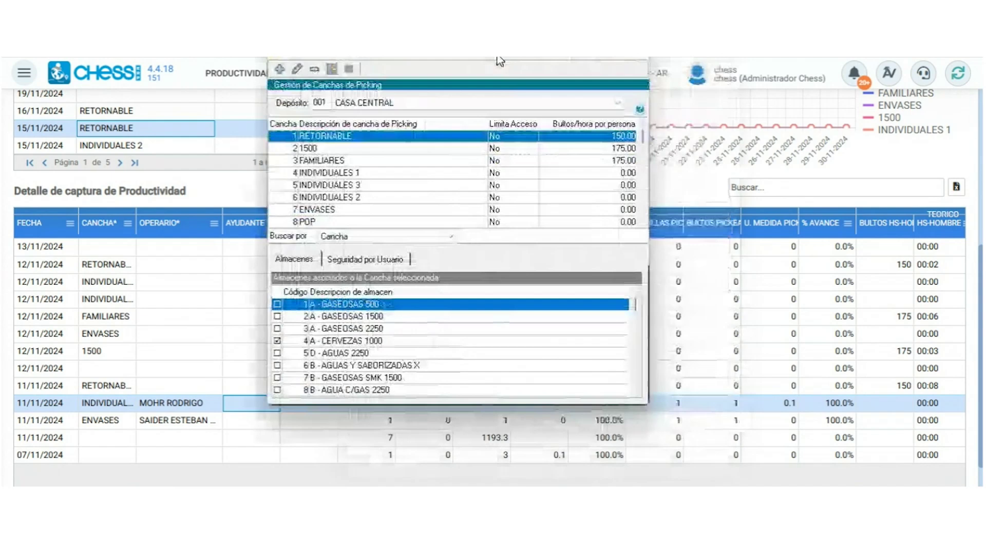
left_click(345, 264)
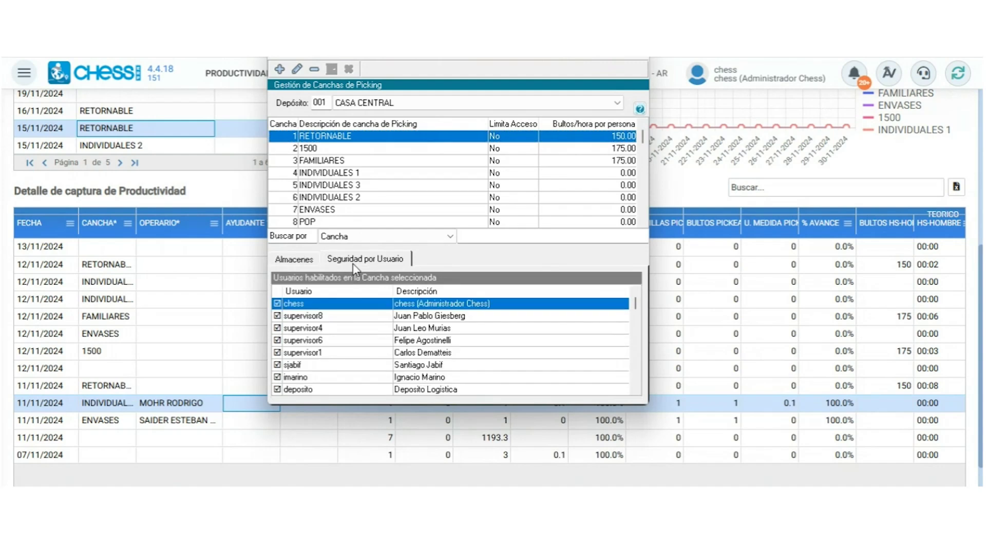
left_click(290, 263)
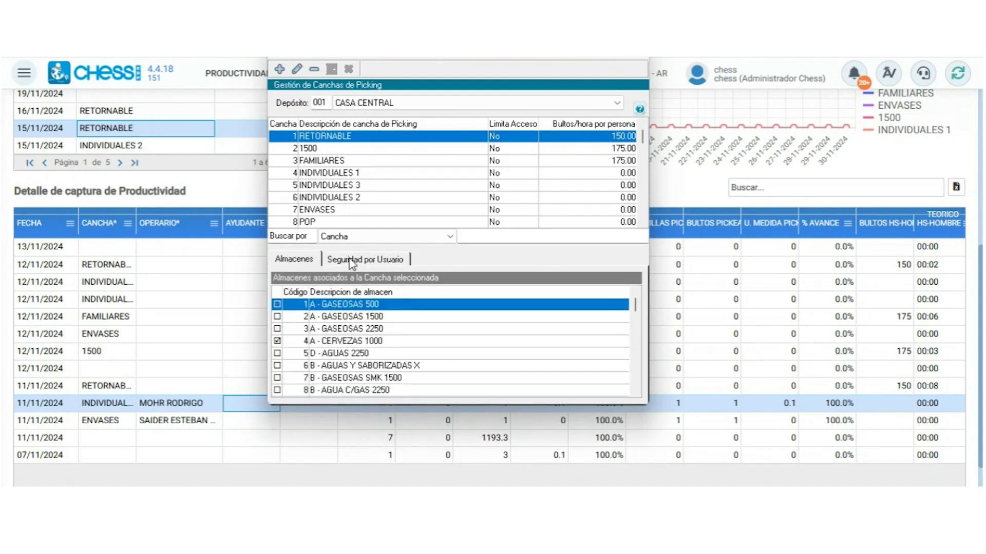
left_click(353, 263)
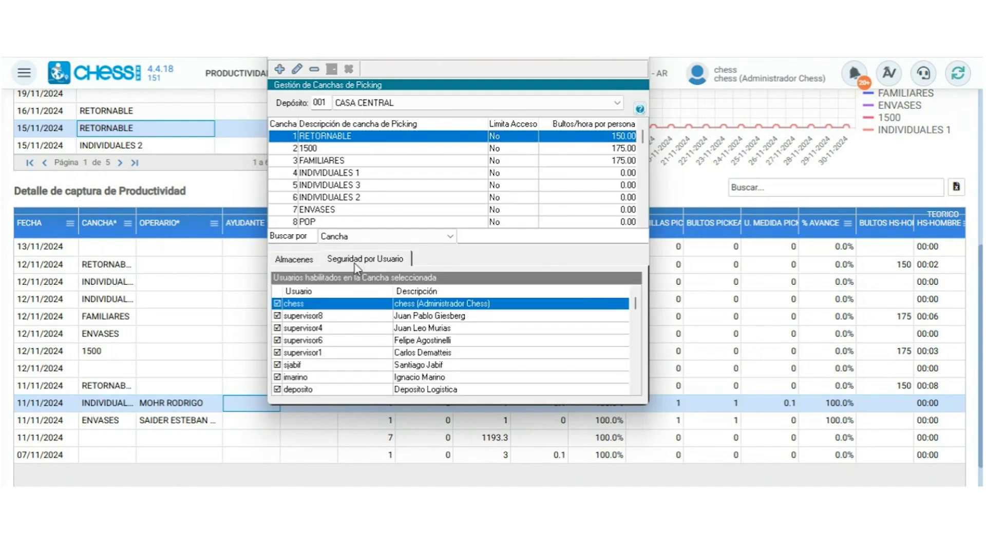
left_click(293, 262)
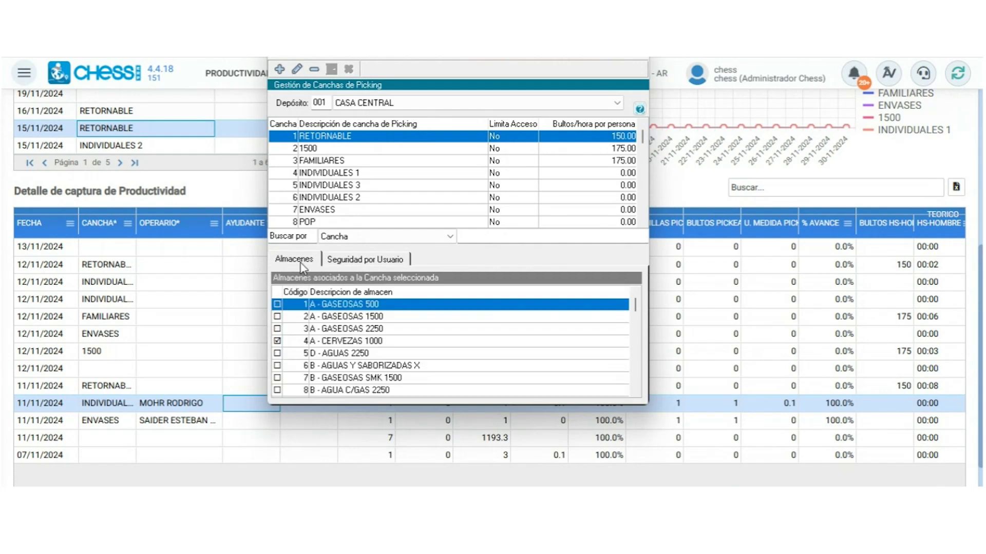